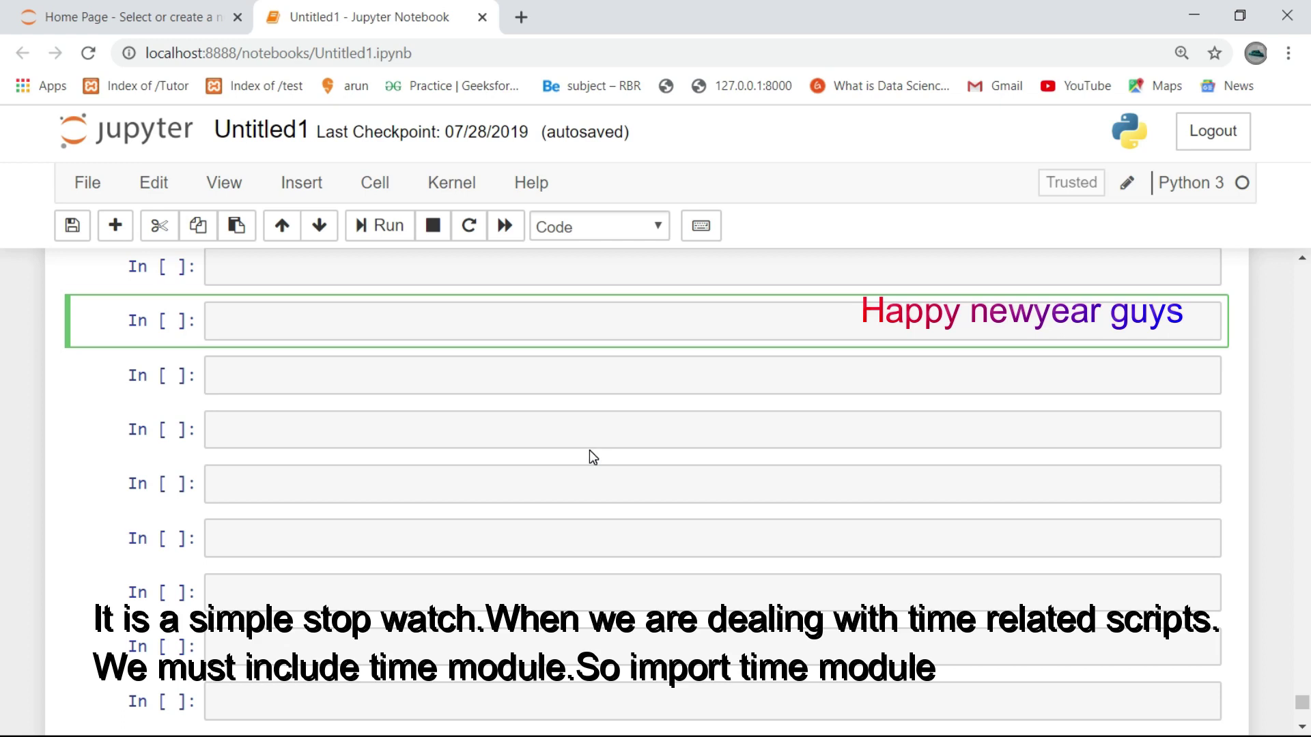
type("im")
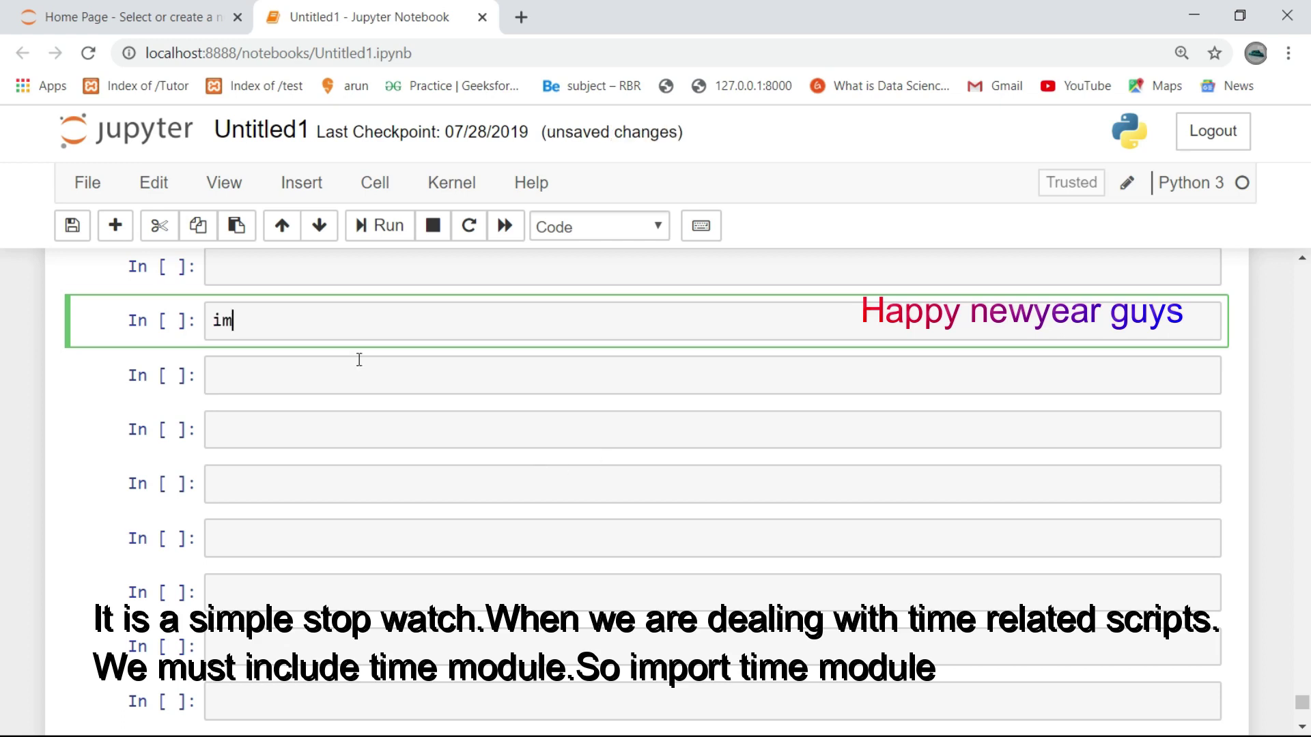
type("por")
Step: Write 'import time' and a print line with the press-enter prompt
key("BackSpace")
key("BackSpace")
type("rt")
key("BackSpace")
key("BackSpace")
type("ort ")
type("time")
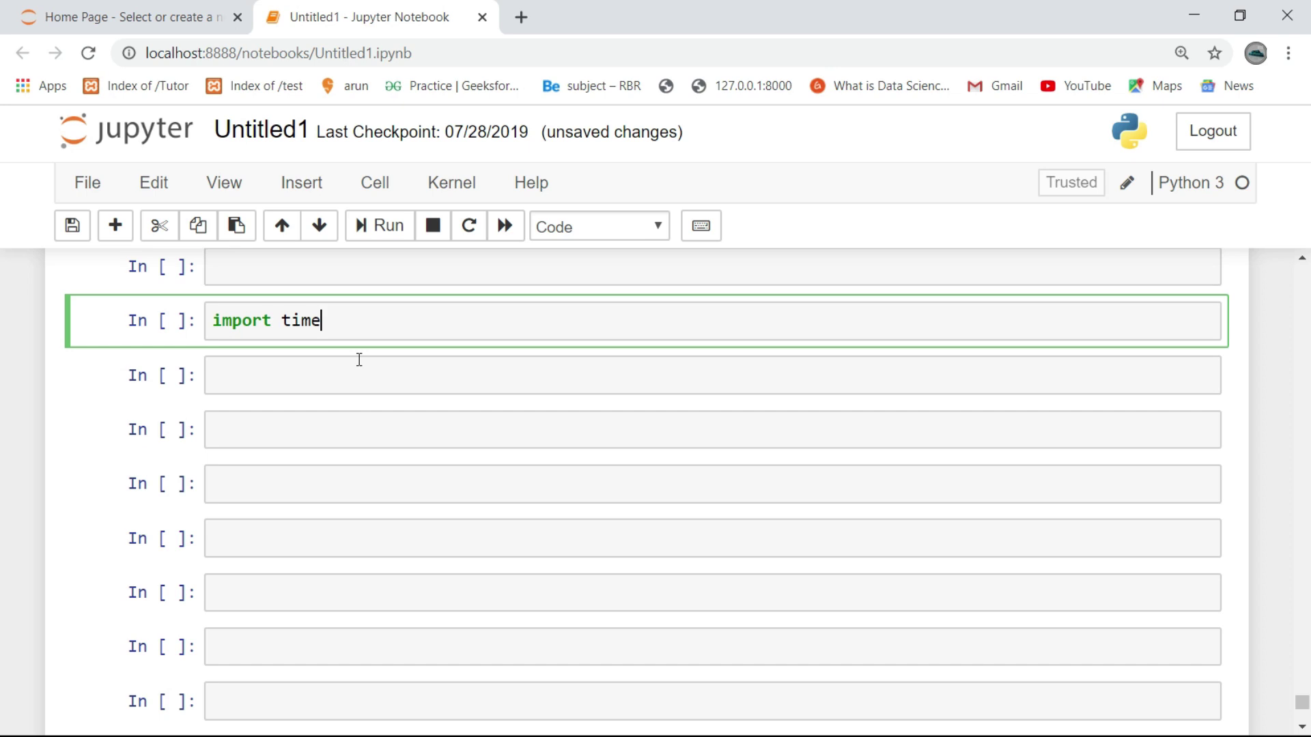
key("Return")
type("print(")
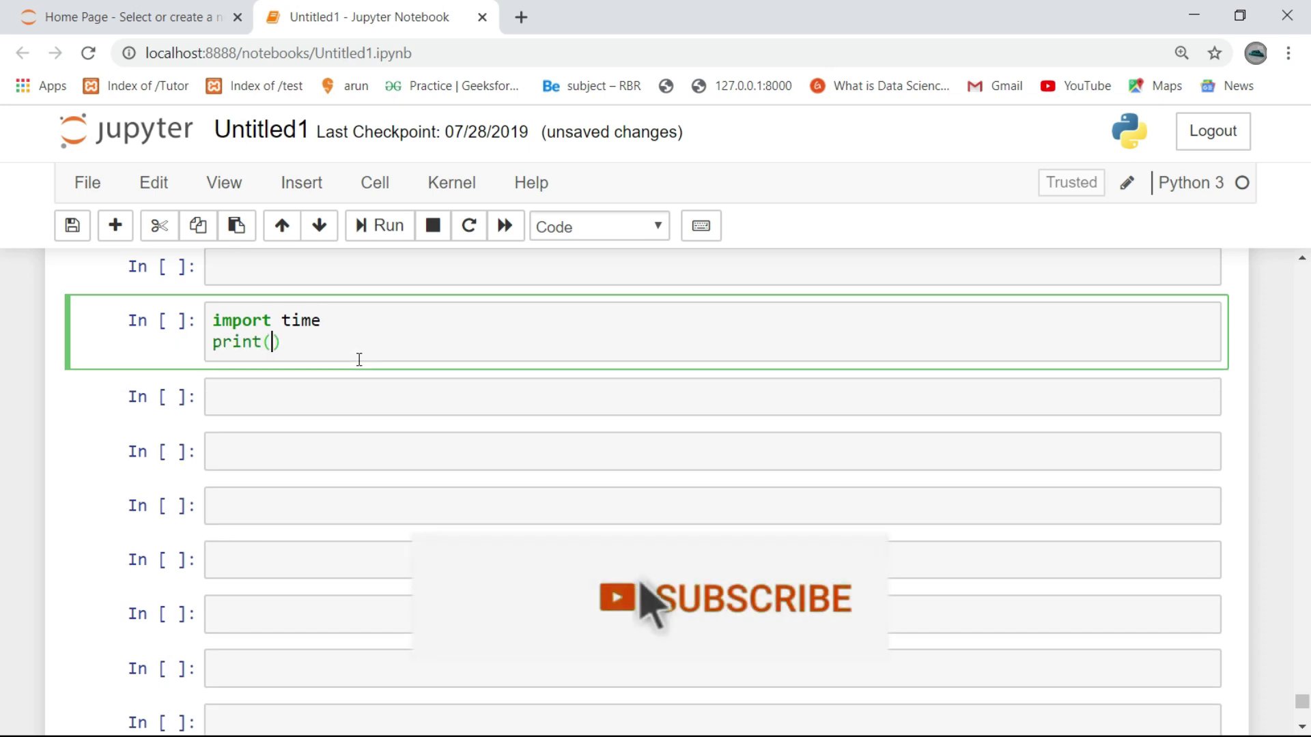
type("\"press enter t")
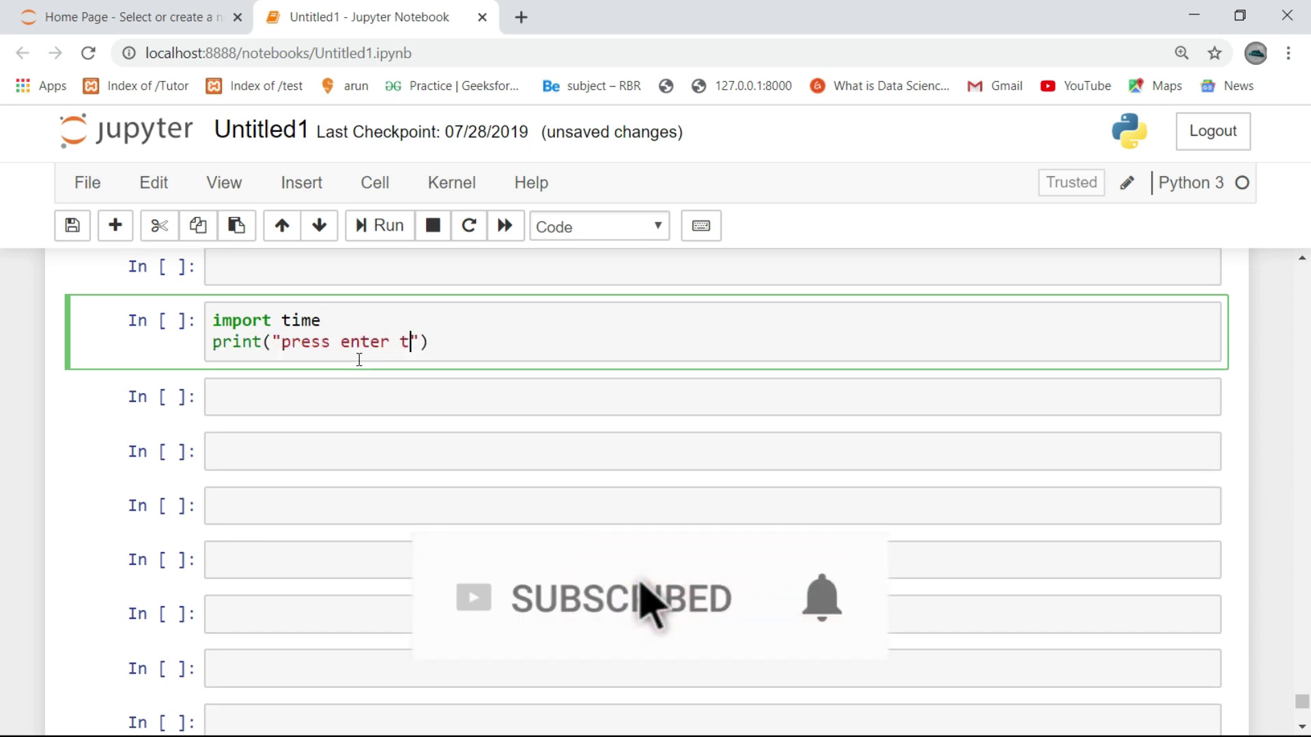
type("o start the timer")
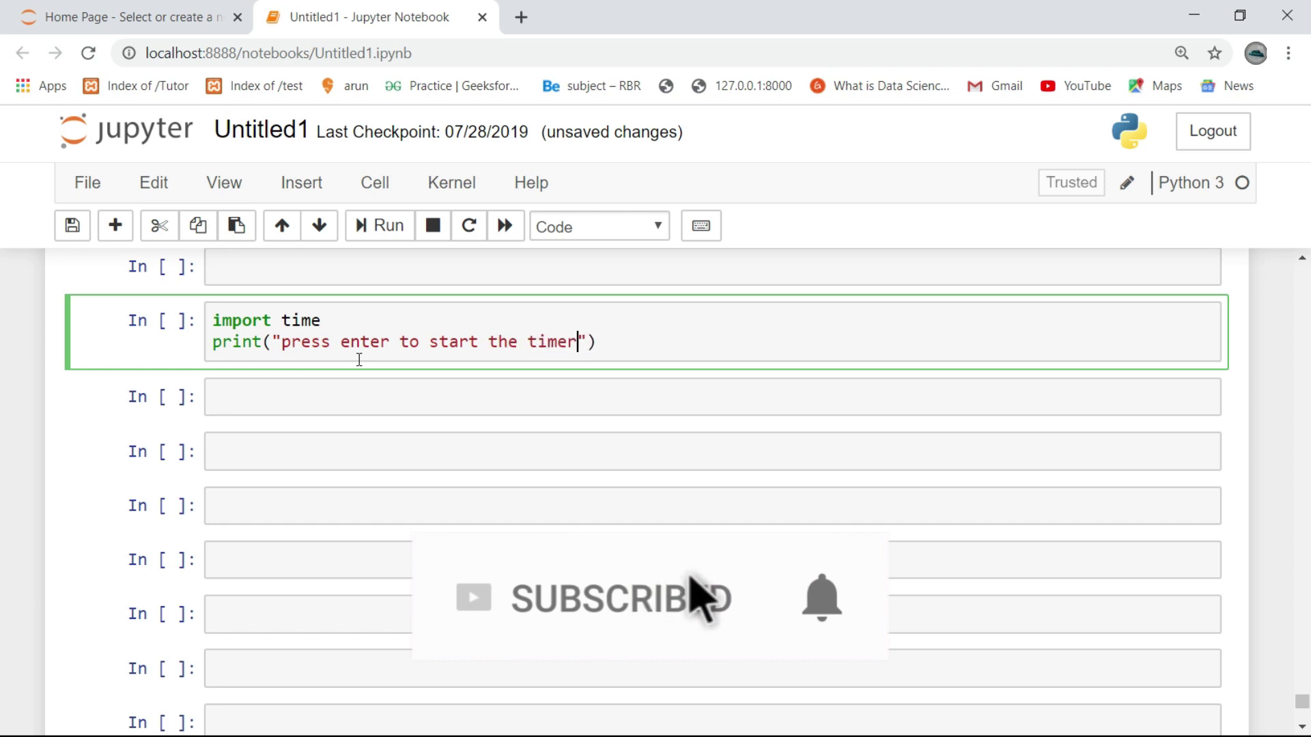
key("End")
key("Return")
type("whi")
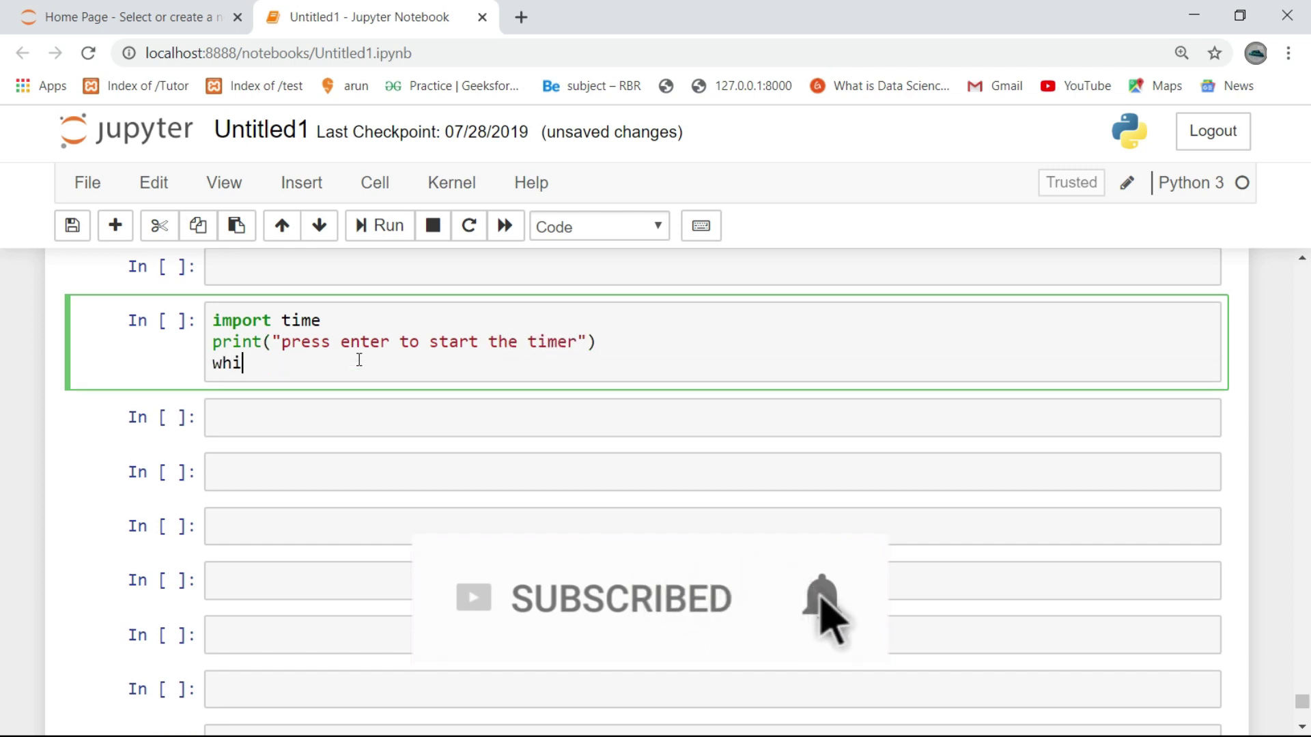
type("le tru")
Step: Add a 'while True:' loop whose try block calls input(), sets starttime=time.time(), prints 'started'
key("BackSpace")
key("BackSpace")
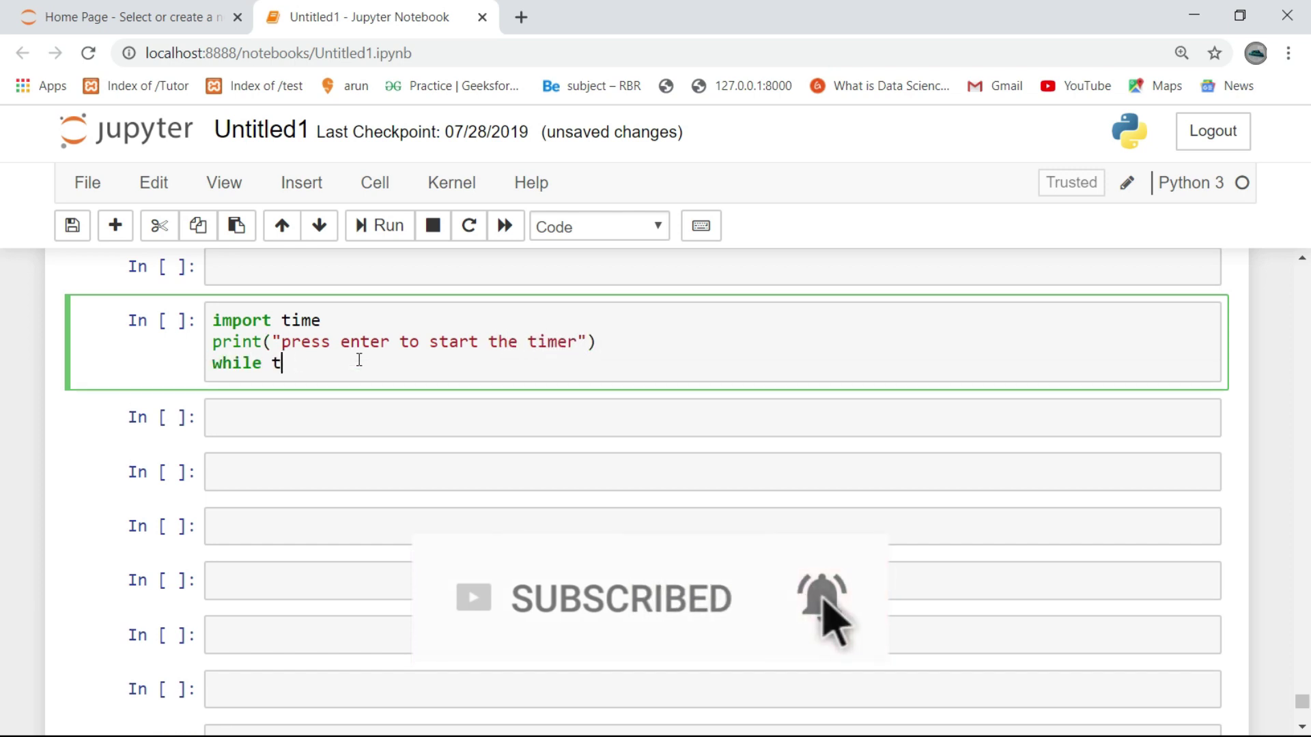
key("BackSpace")
type("True:")
key("Return")
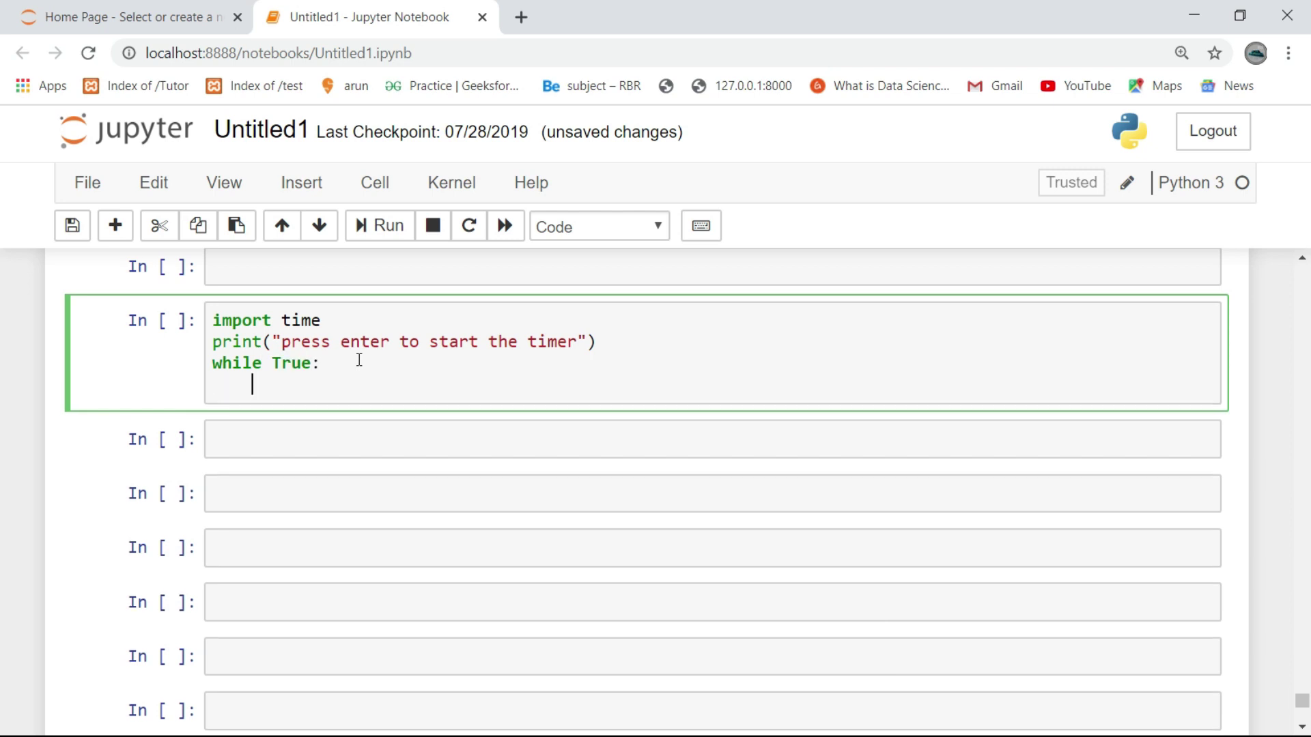
type("try:")
key("Return")
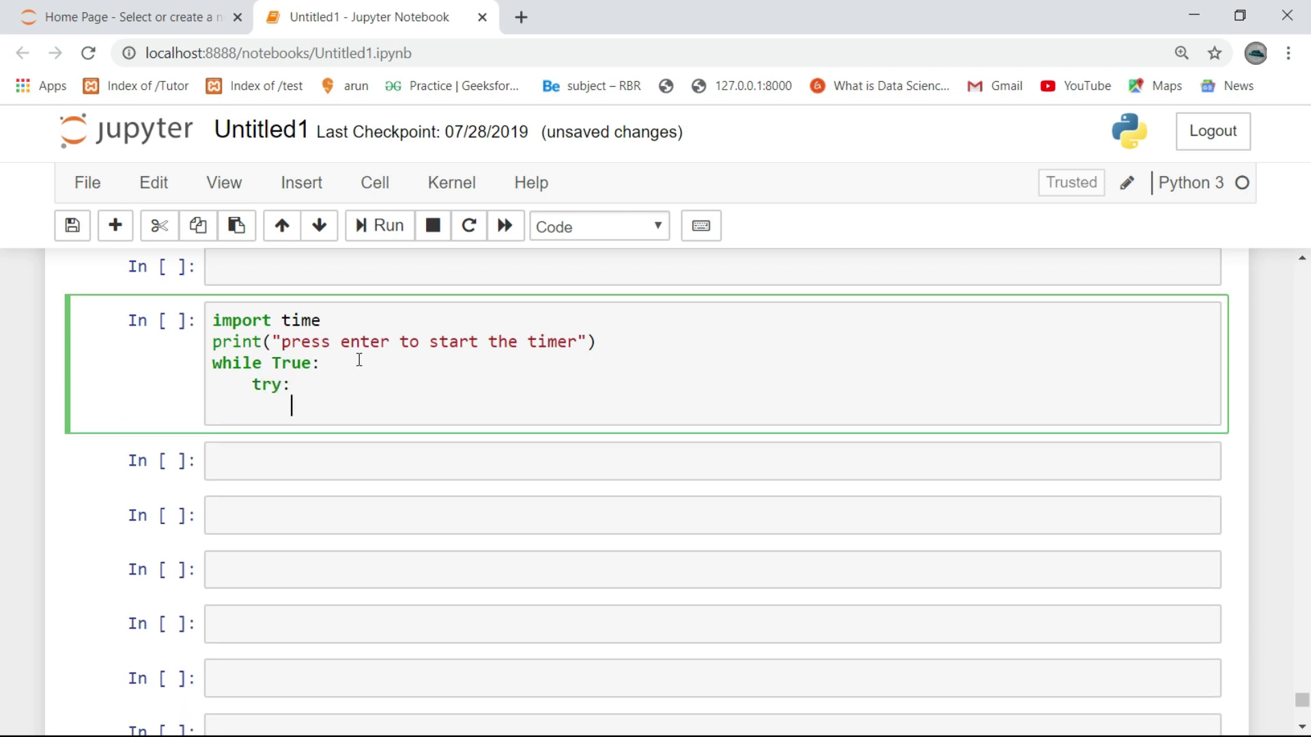
type("input()")
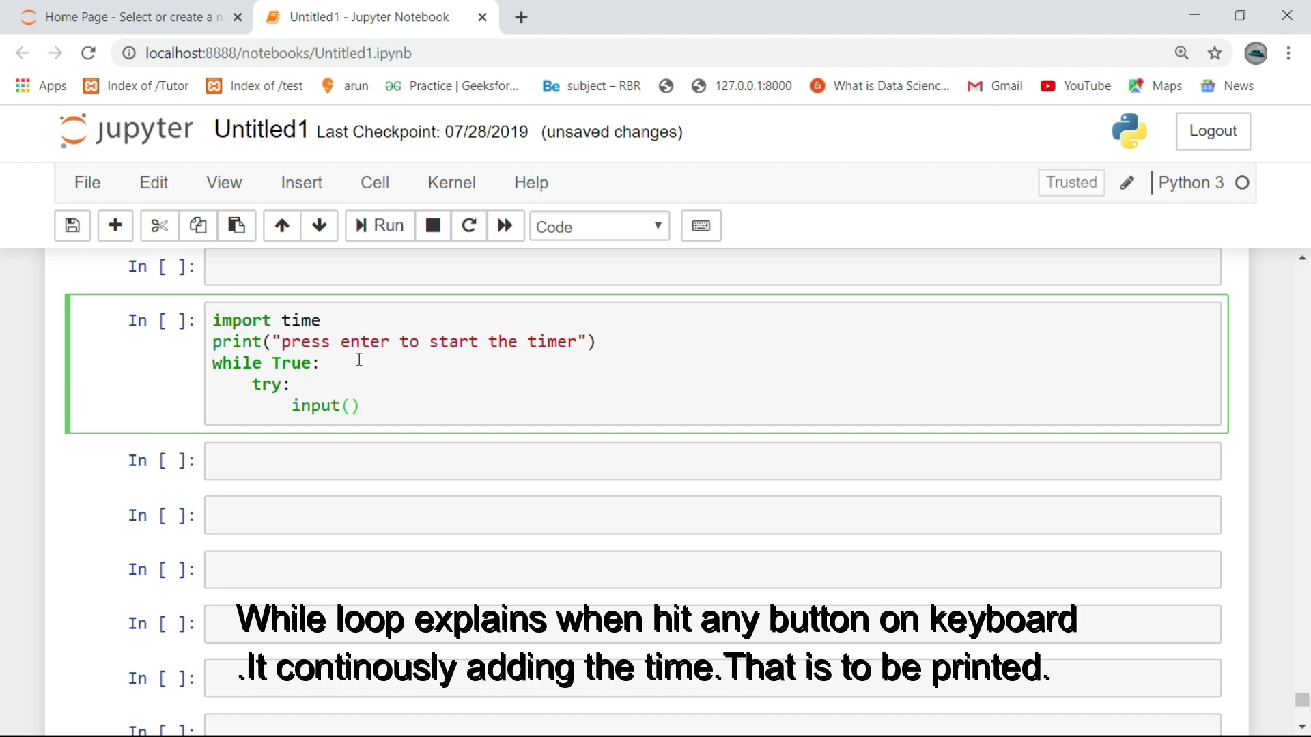
key("Return")
type("start")
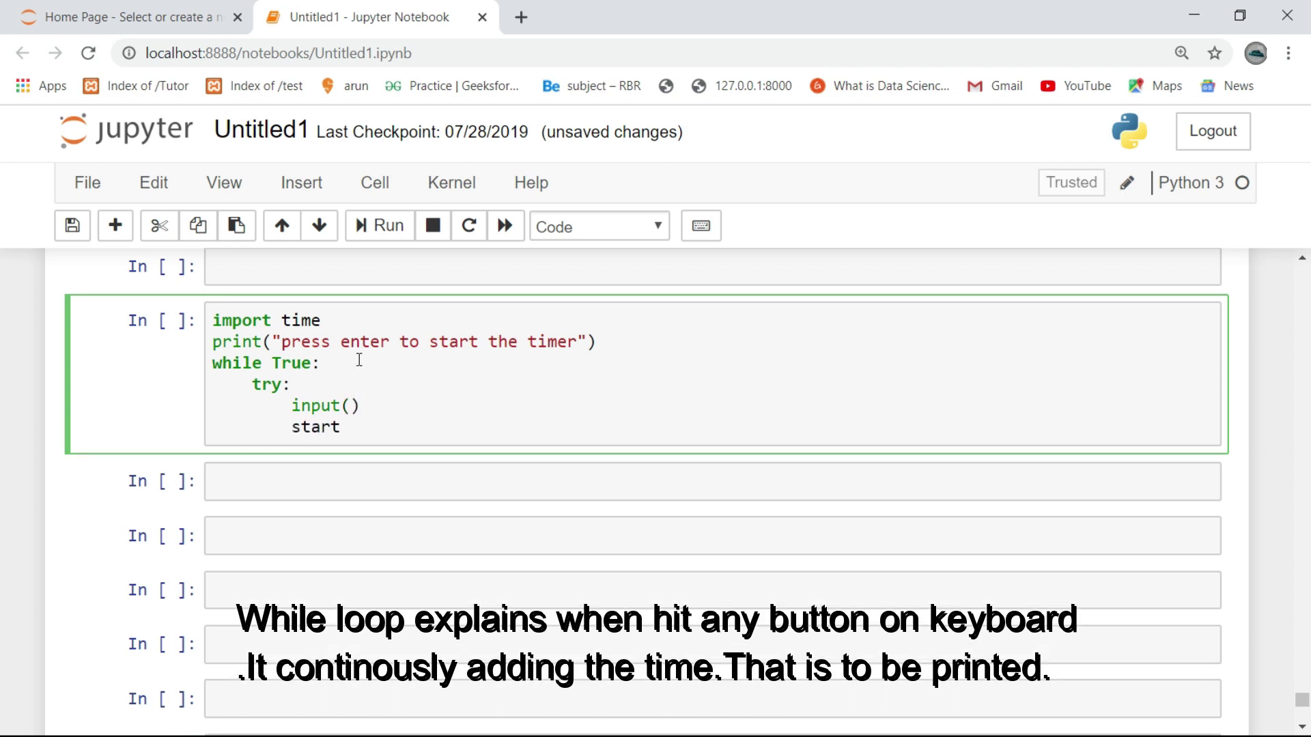
type("time=ti")
type("me.time()")
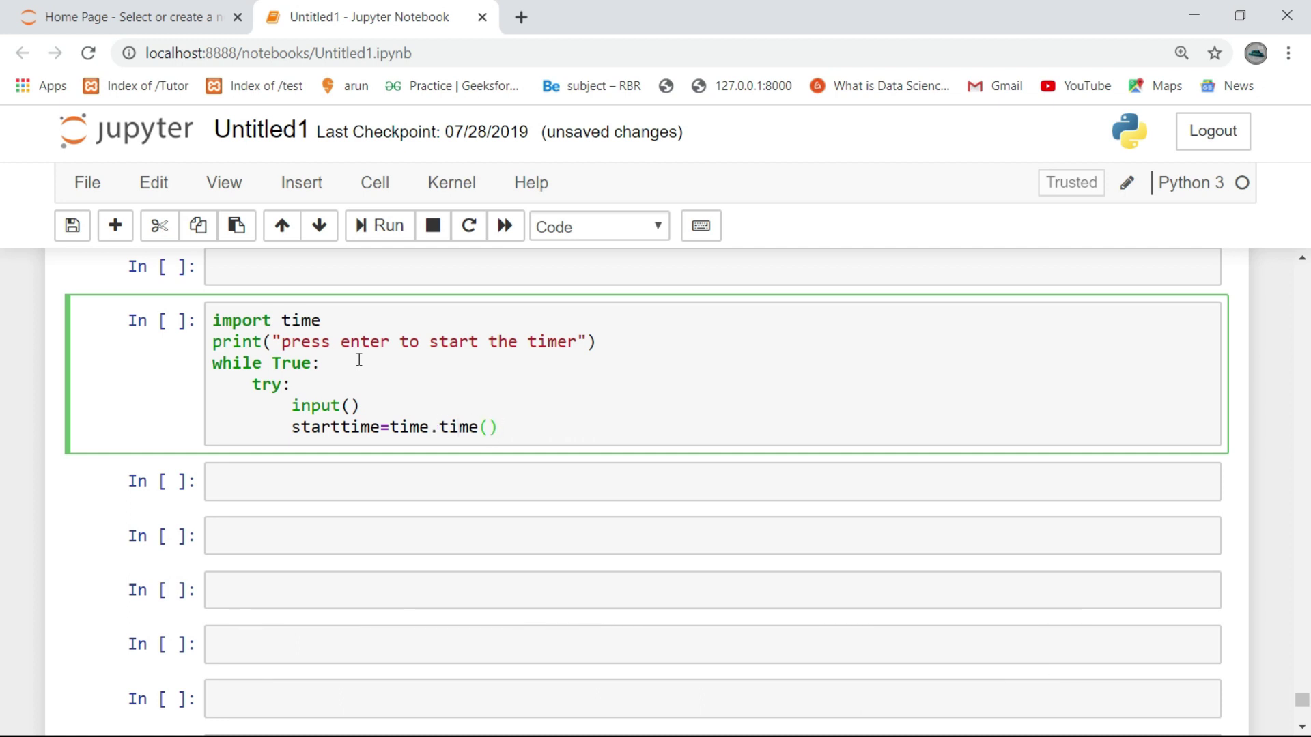
key("Return")
type("print")
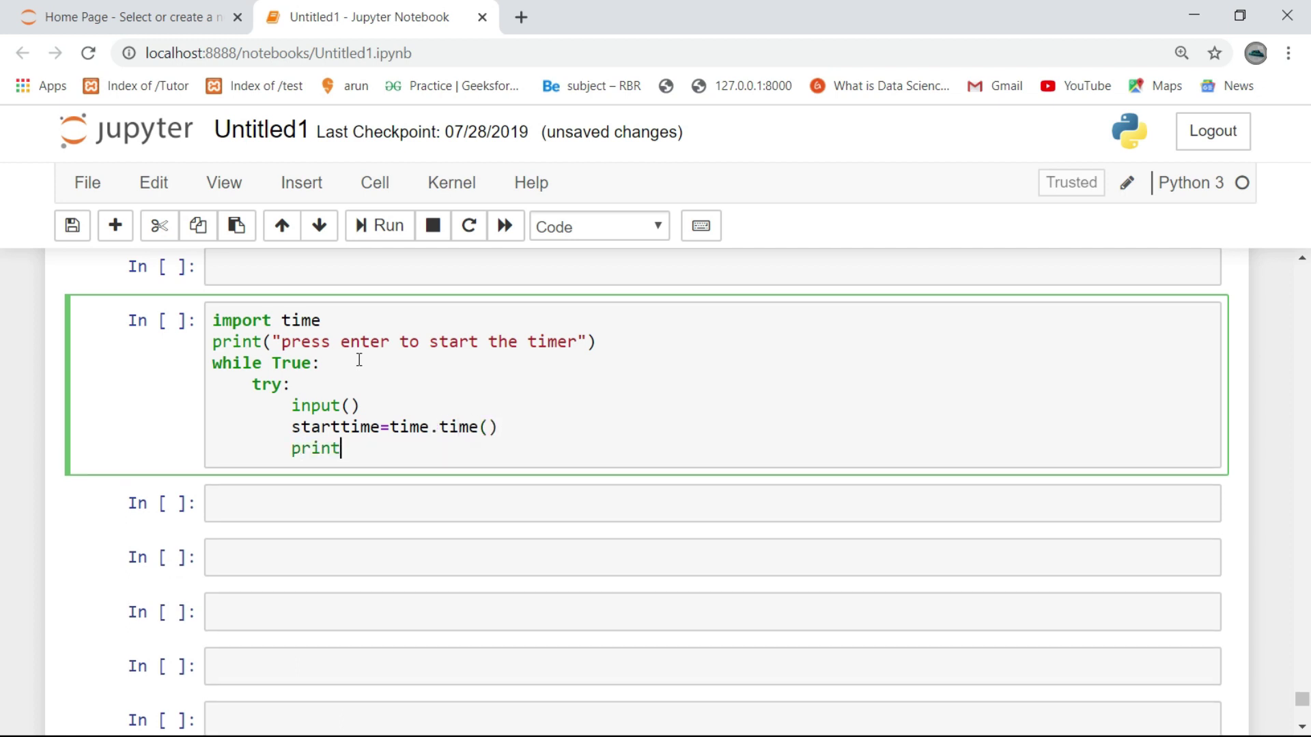
type("(\"starte")
type("d")
key("Return")
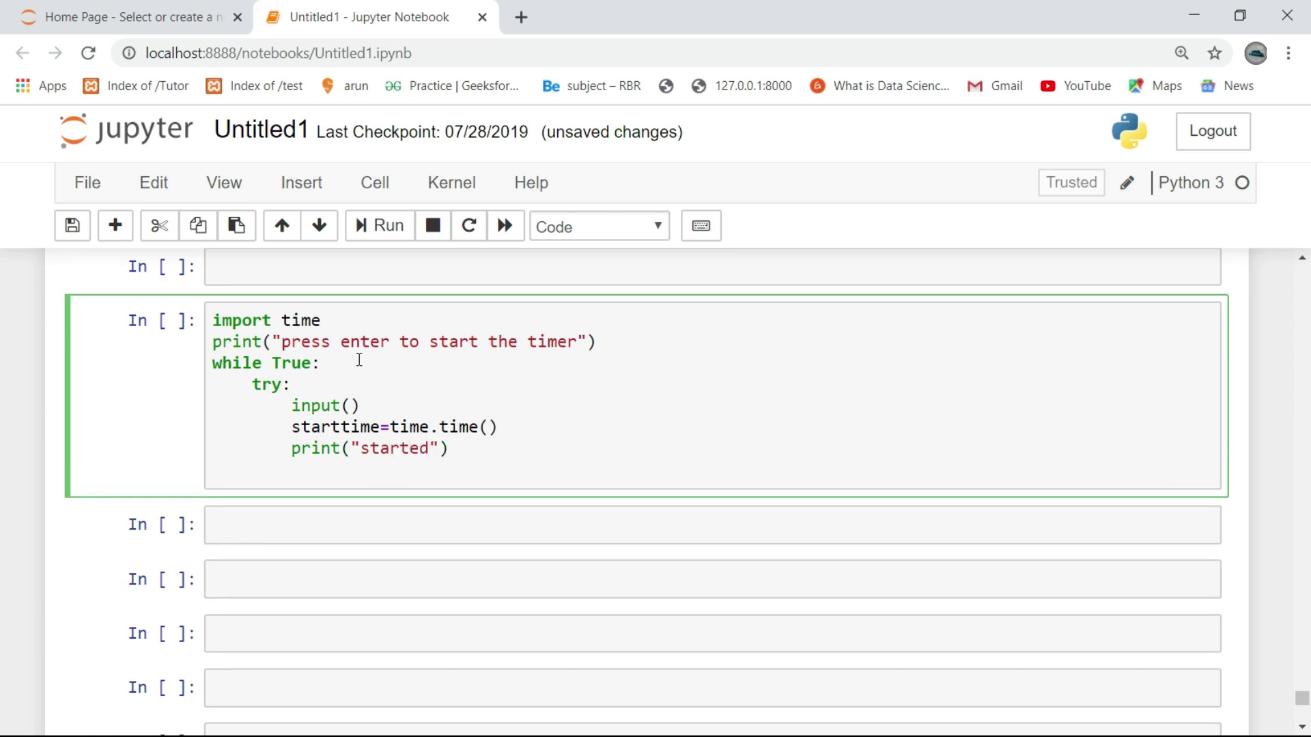
type("while T")
type("rue:")
Step: Add an inner loop printing rounded elapsed 'secs' with end='\r'
key("Return")
type("pri")
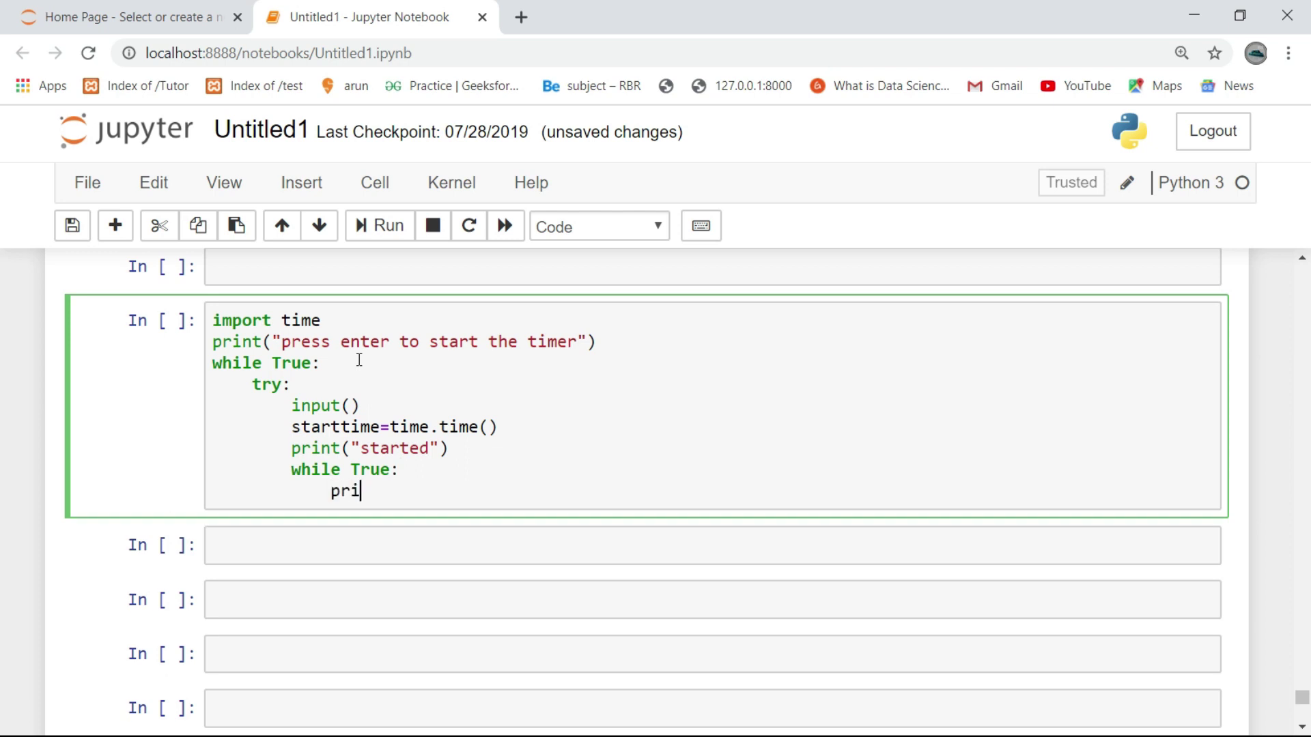
type("nt(\"")
type("Time elaspsed")
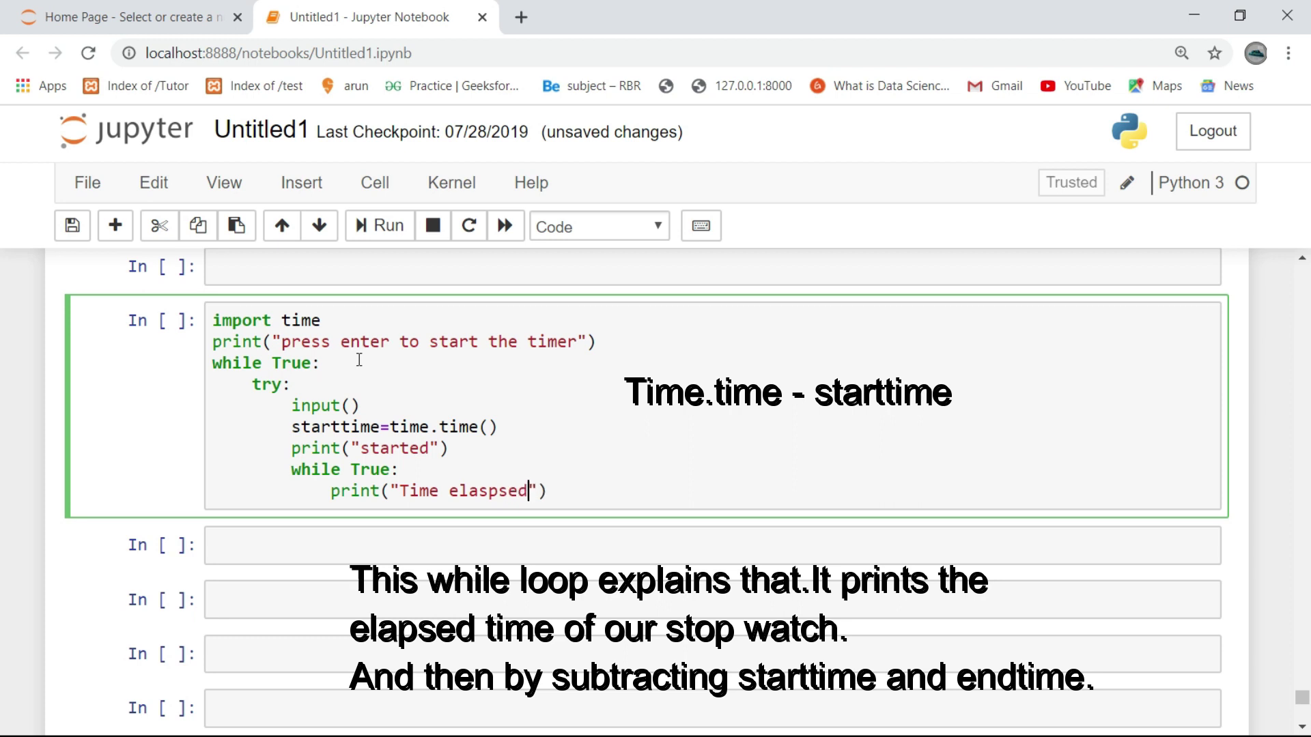
type(":\"")
type(",roun")
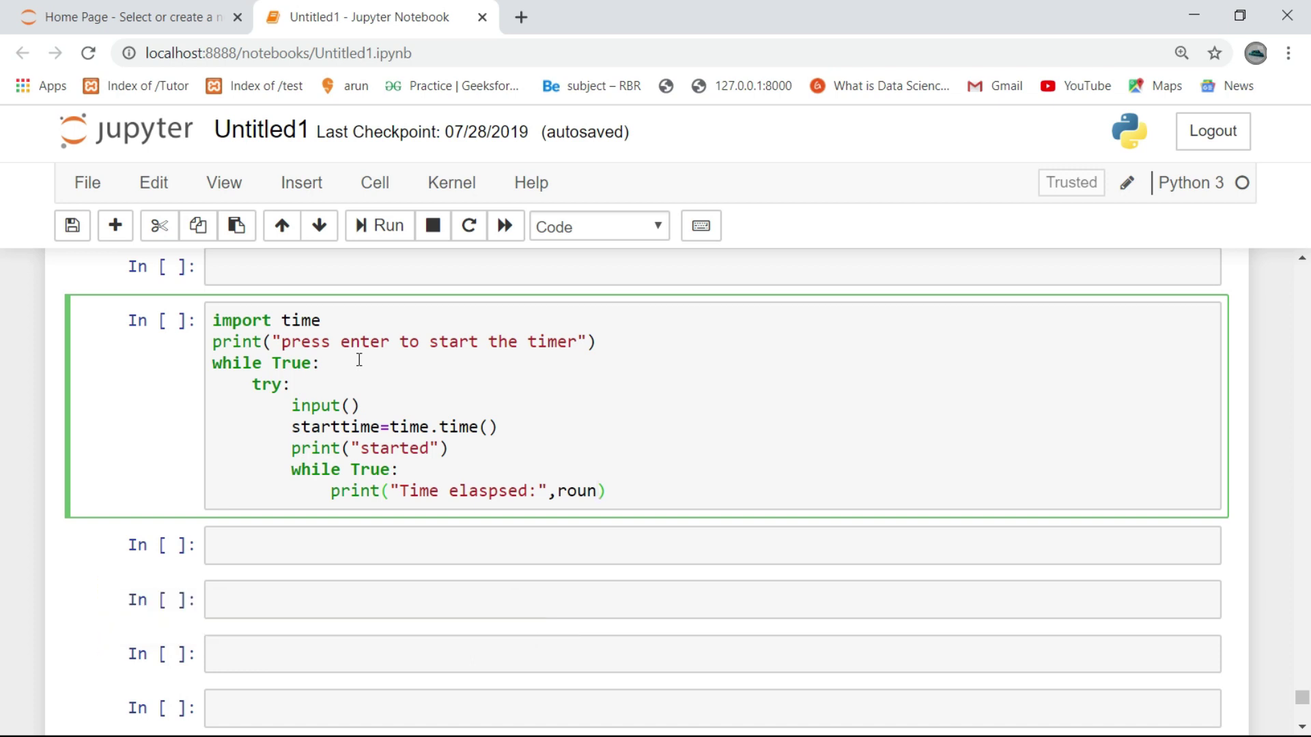
type("d(time")
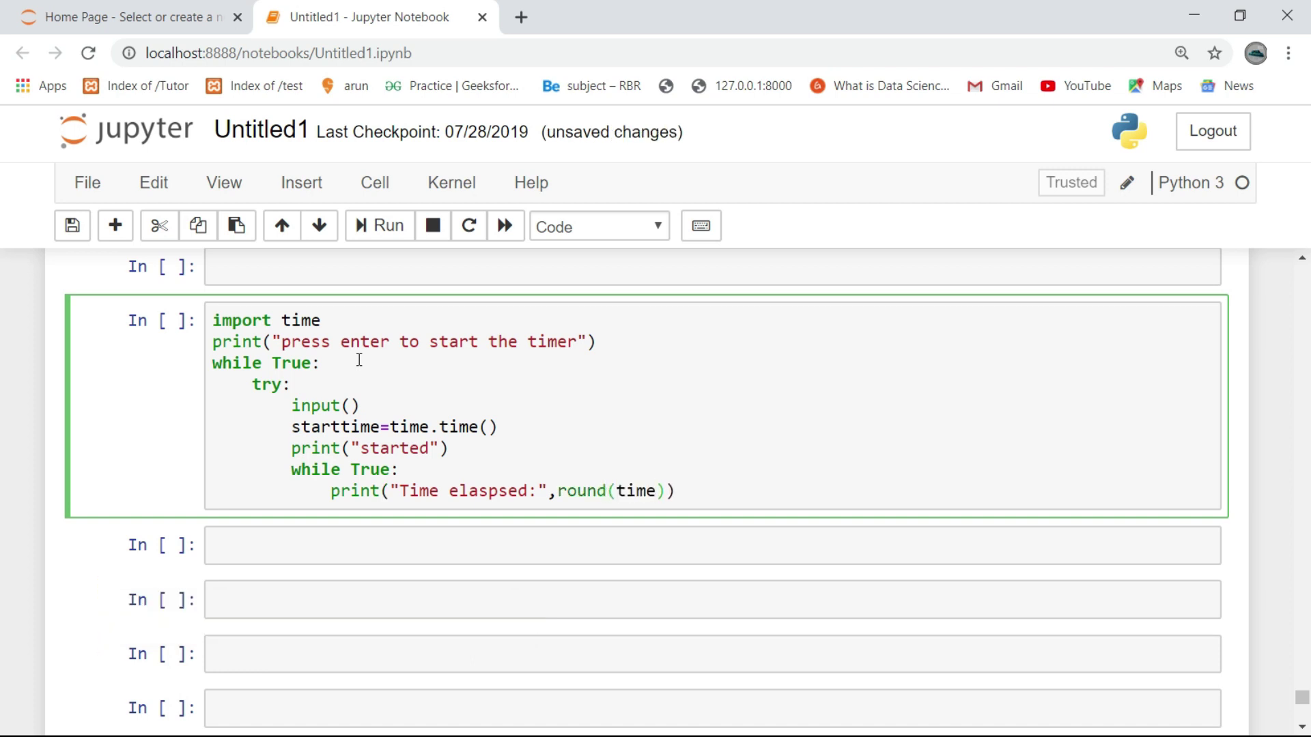
type(".time()")
type("-start")
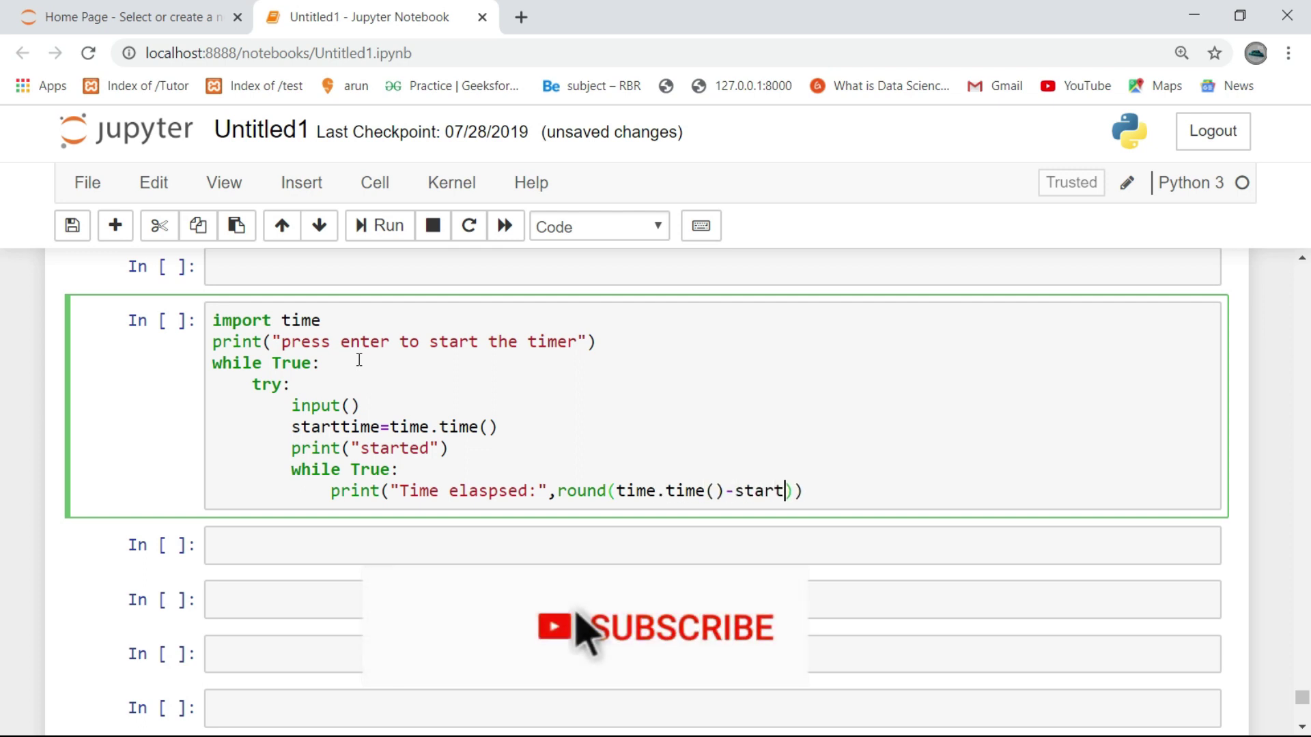
type("time,")
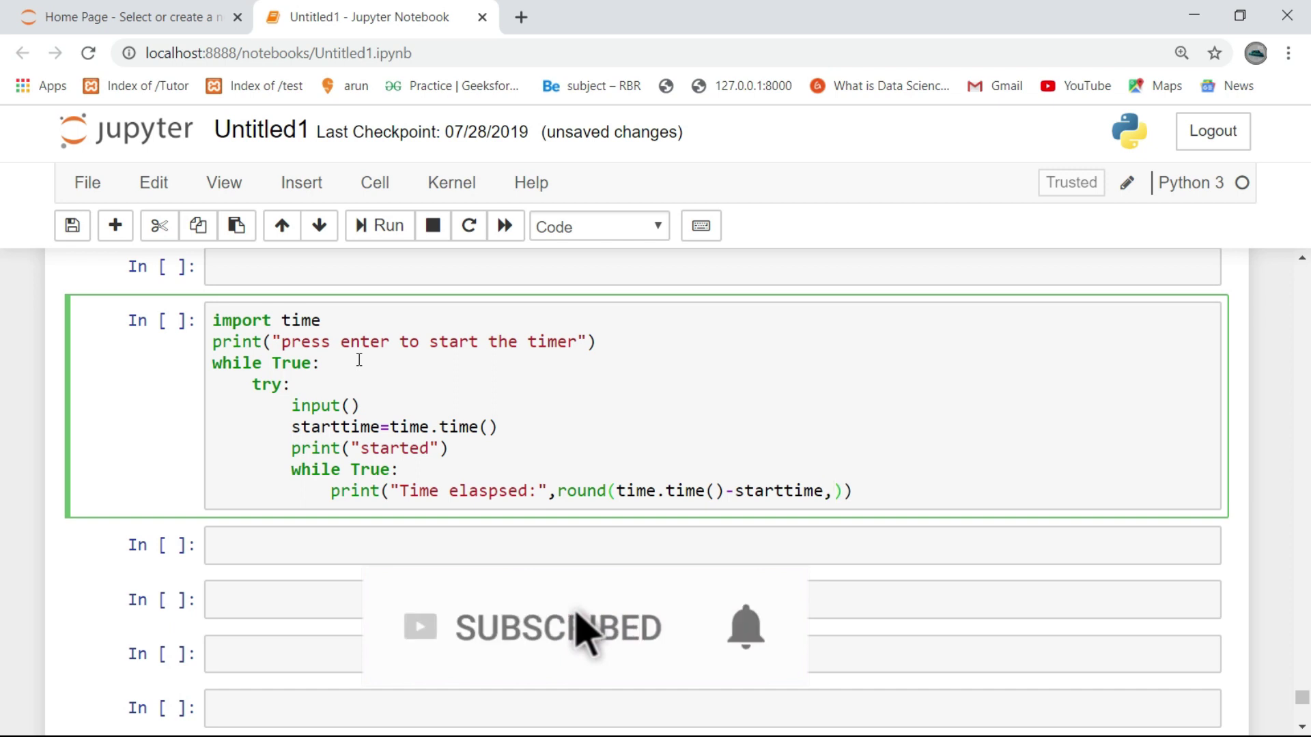
type("0")
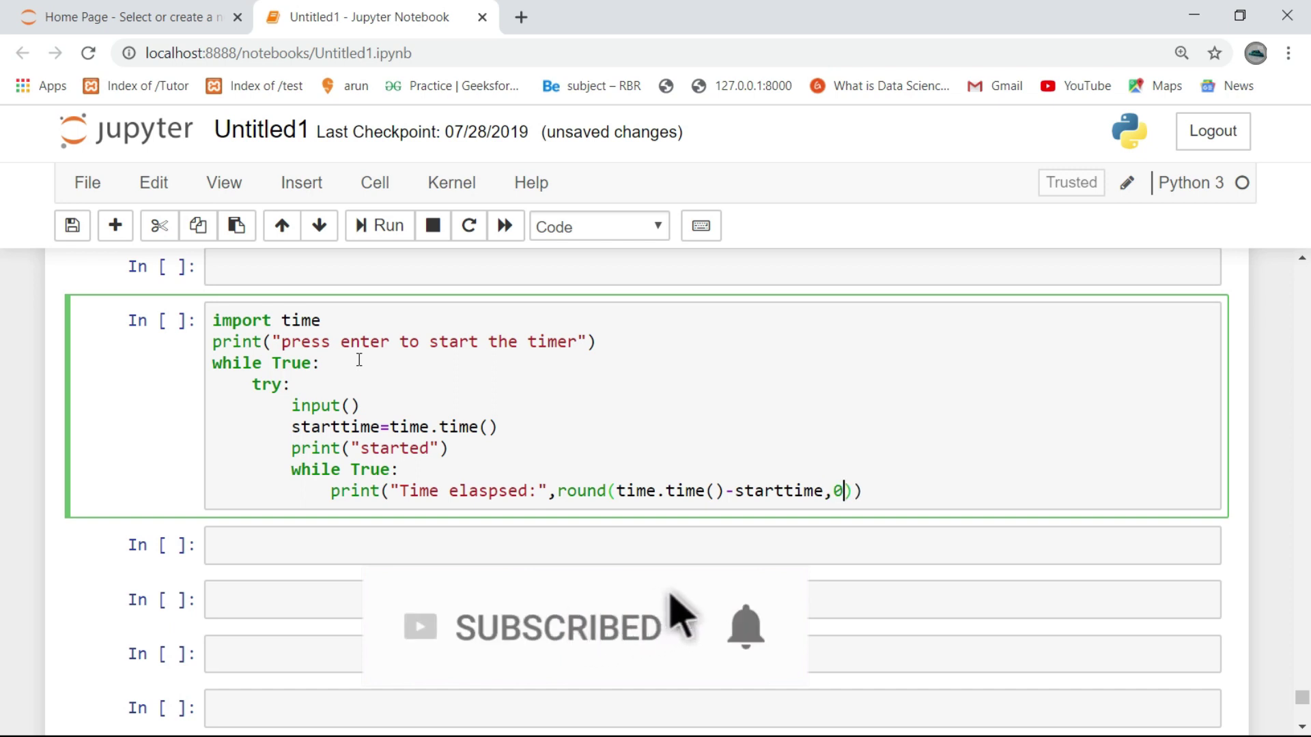
key("Right")
type(",'")
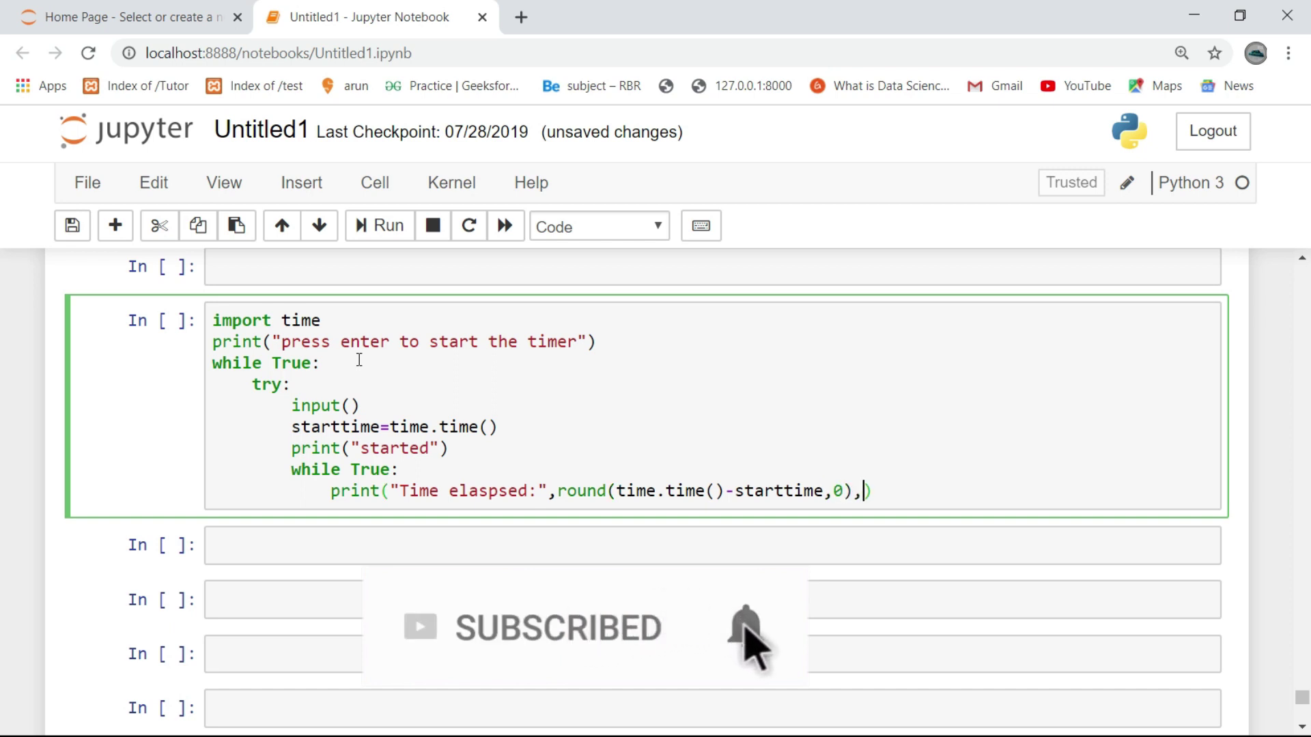
type("secs,")
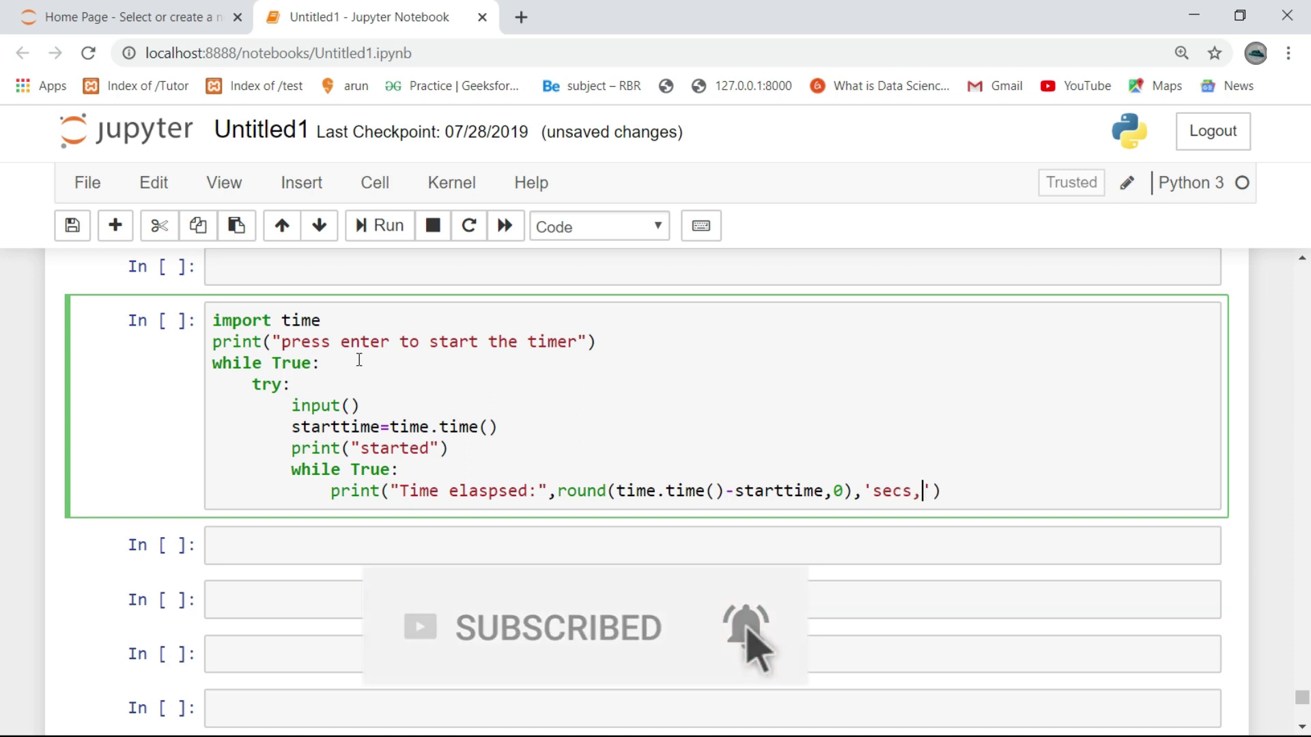
key("BackSpace")
key("Right")
type(",")
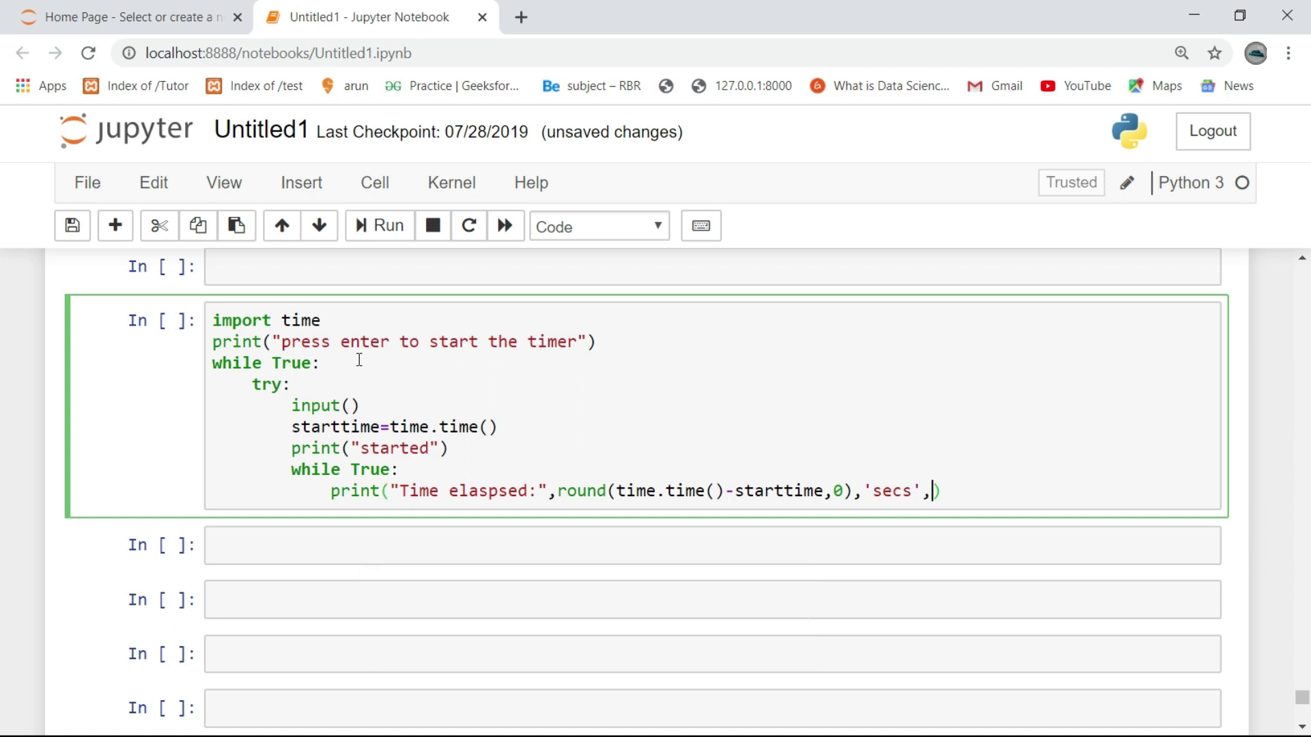
type("end=")
type("'\\r")
key("Right")
Step: Add time.sleep(1) inside the timing loop, followed by a blank line
key("Return")
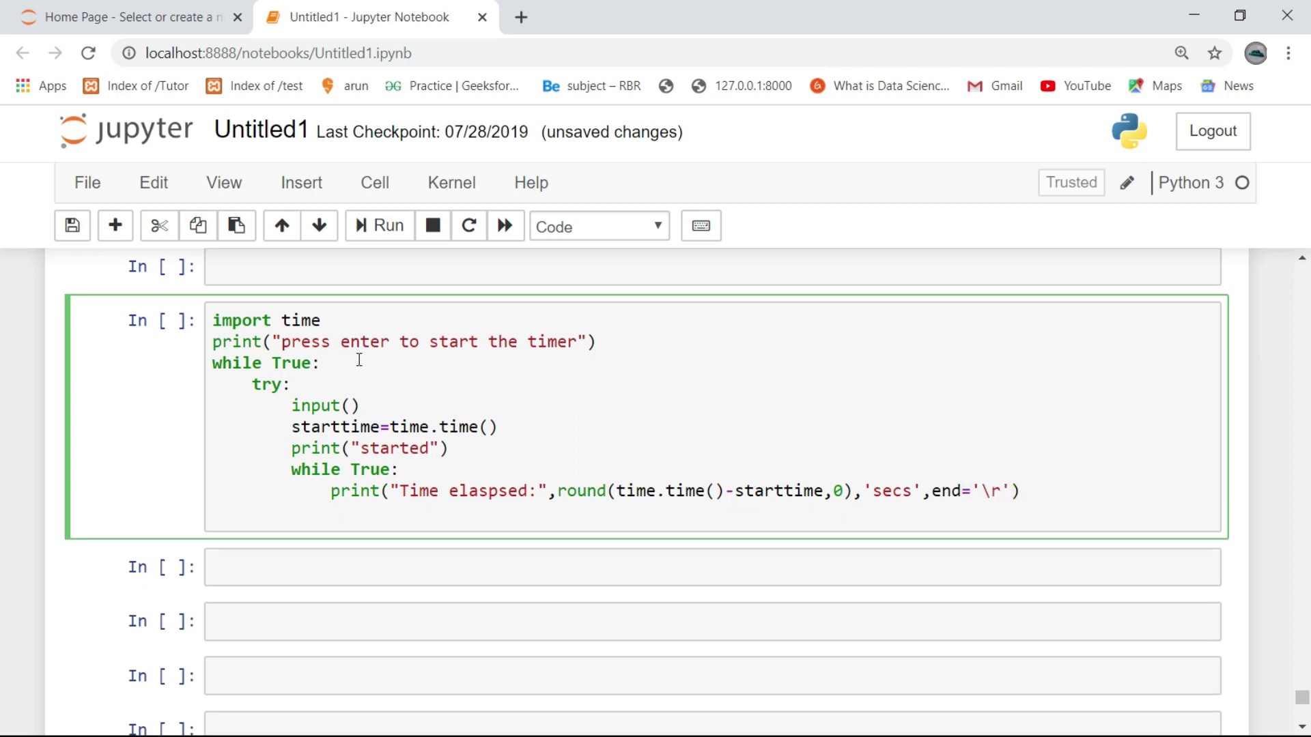
type("time")
type(".sleep(10")
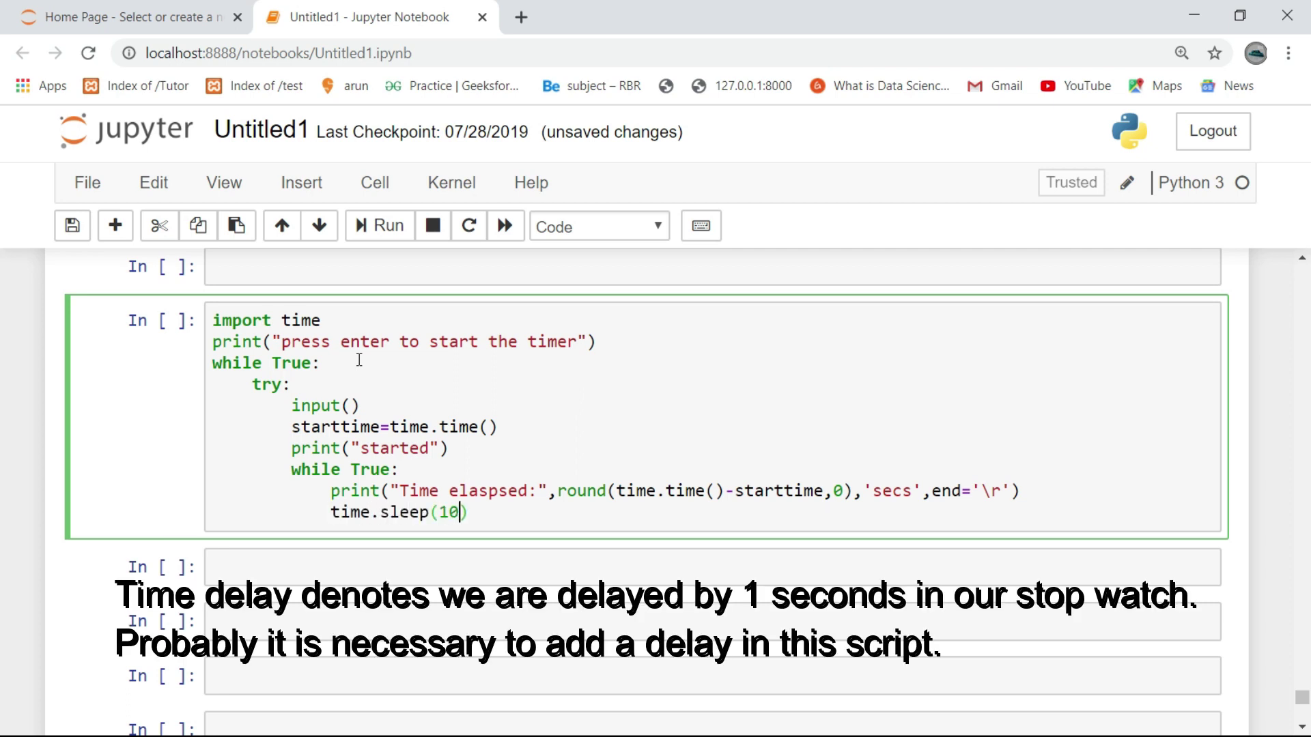
key("BackSpace")
key("Right")
key("Return")
key("Return")
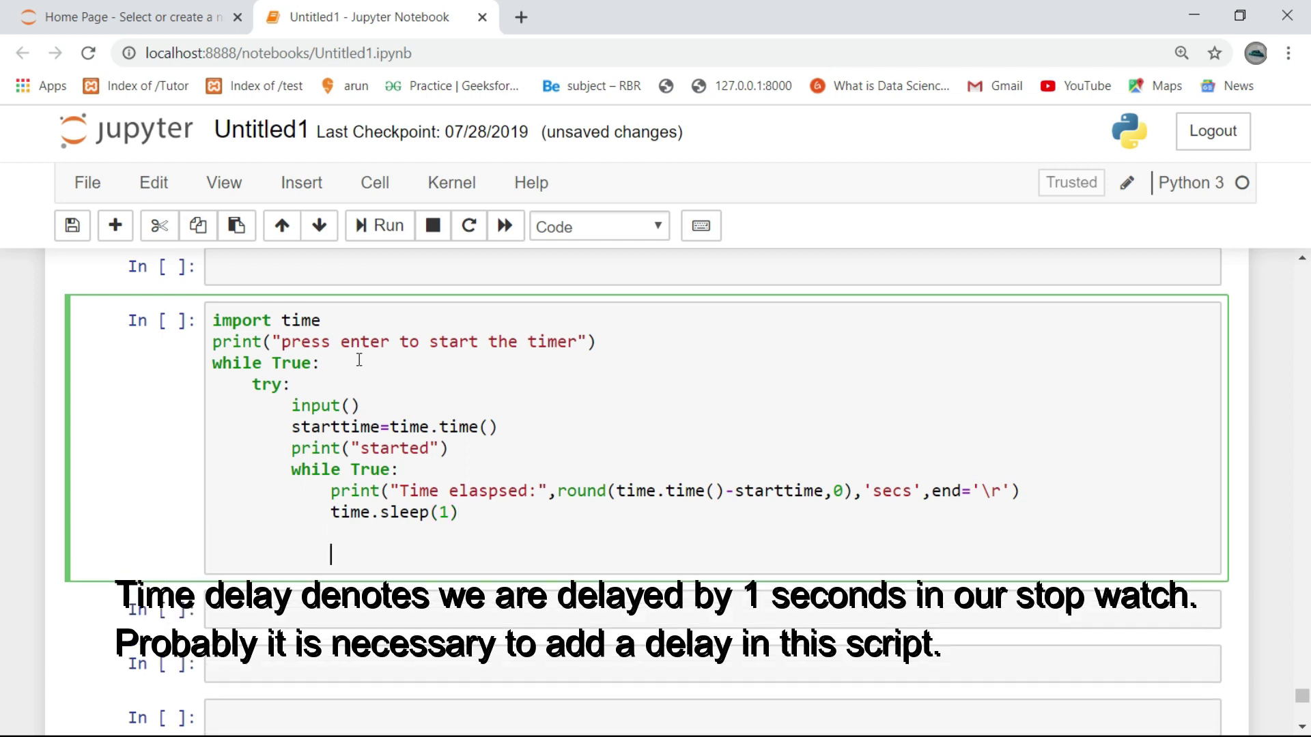
type("exc")
type("ept Key")
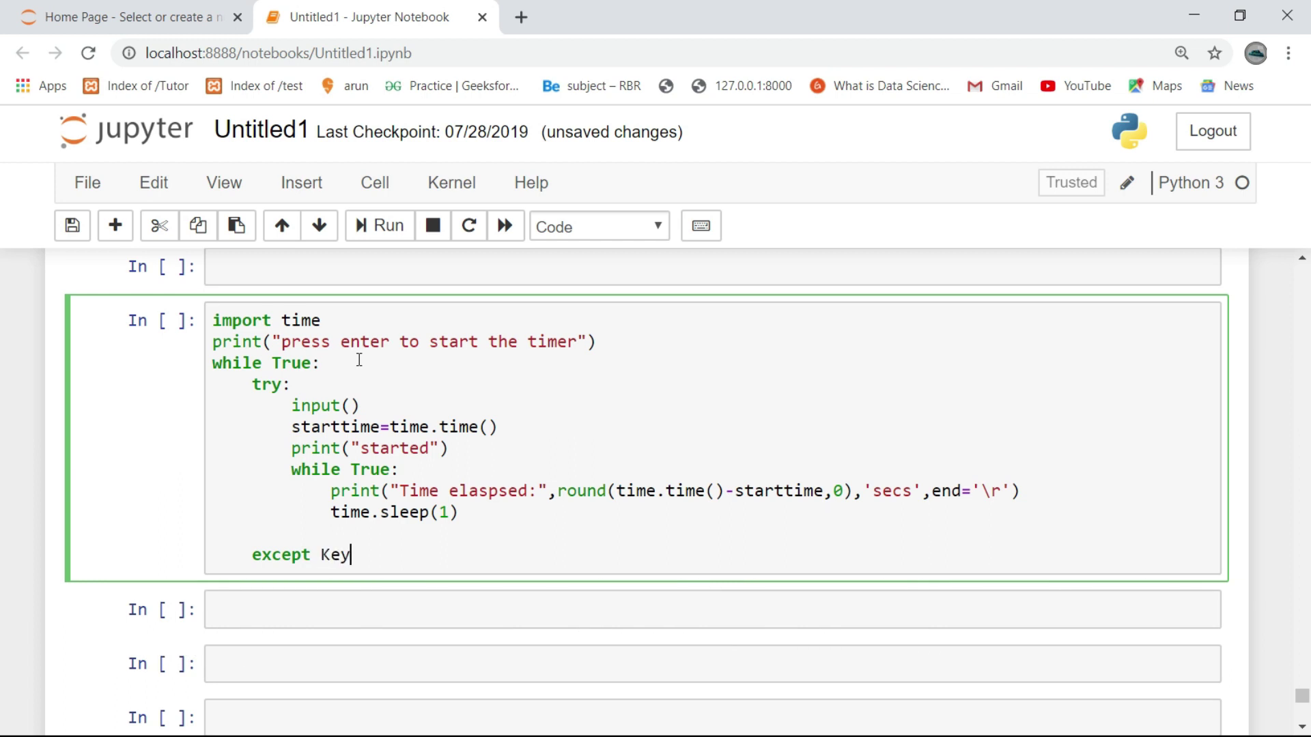
type("board")
type("Interrupt")
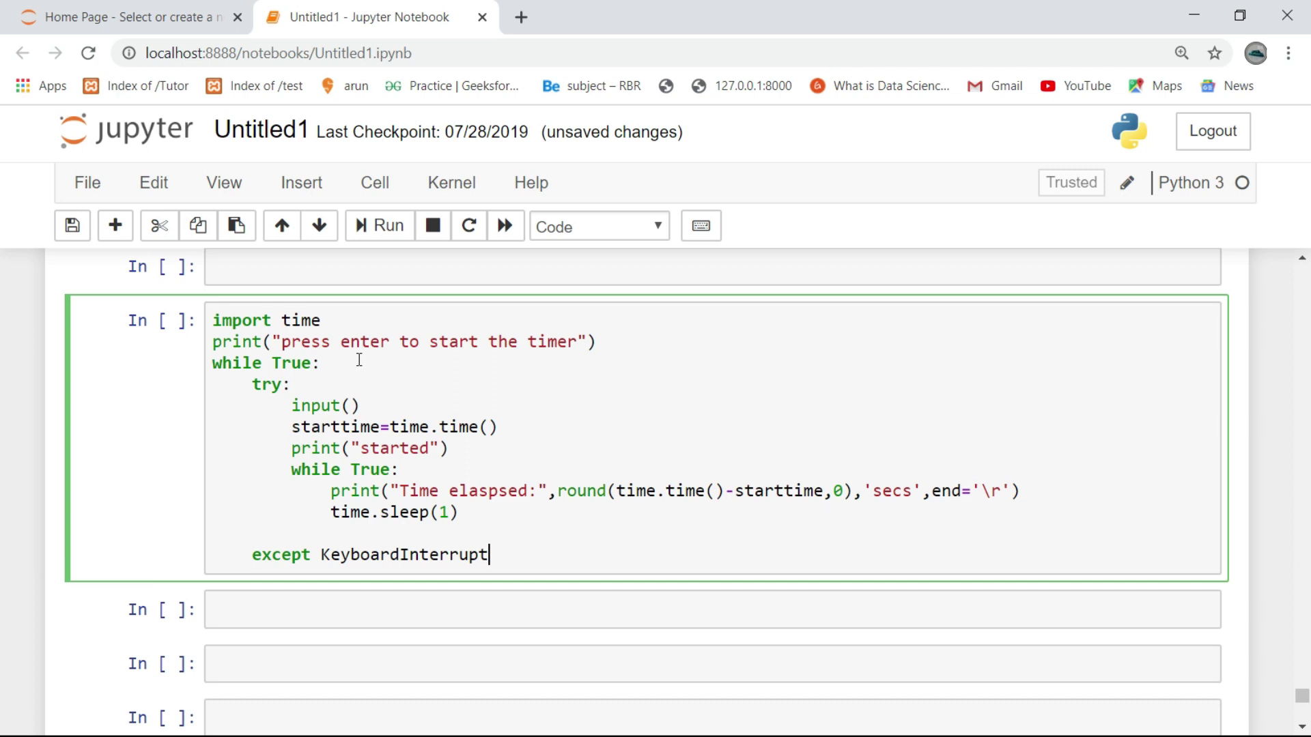
type(":")
Step: Add an 'except KeyboardInterrupt:' block printing 'stopped' and setting endtime=time.time()
key("Return")
type("rint('")
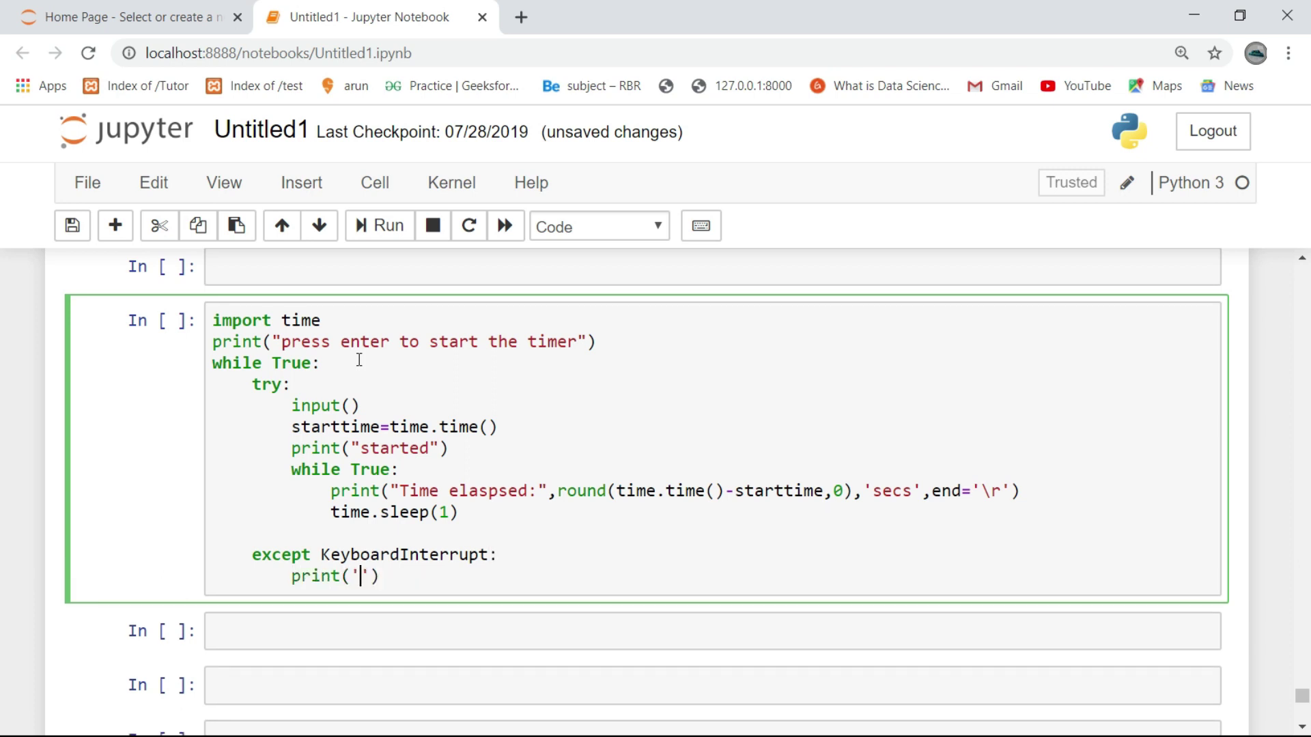
type("stopped")
key("End")
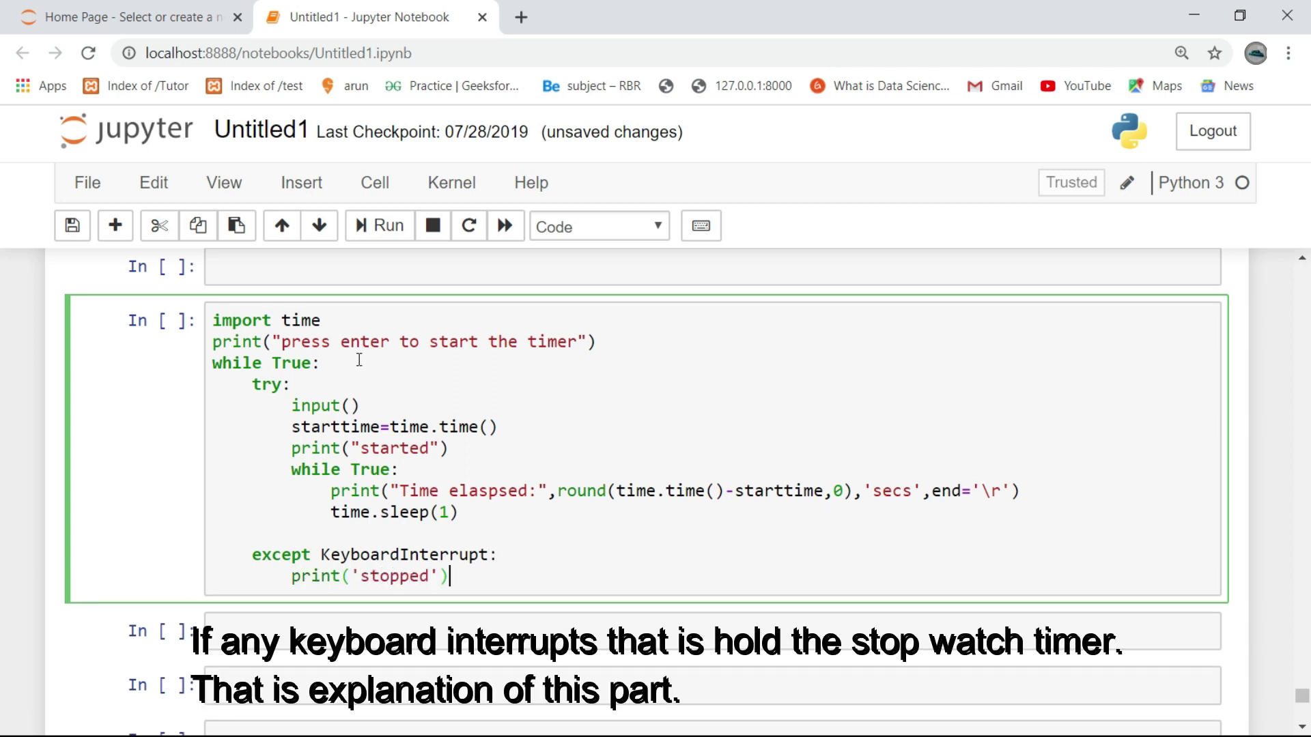
key("Return")
type("entime")
key("BackSpace")
key("BackSpace")
key("BackSpace")
key("BackSpace")
type("dt")
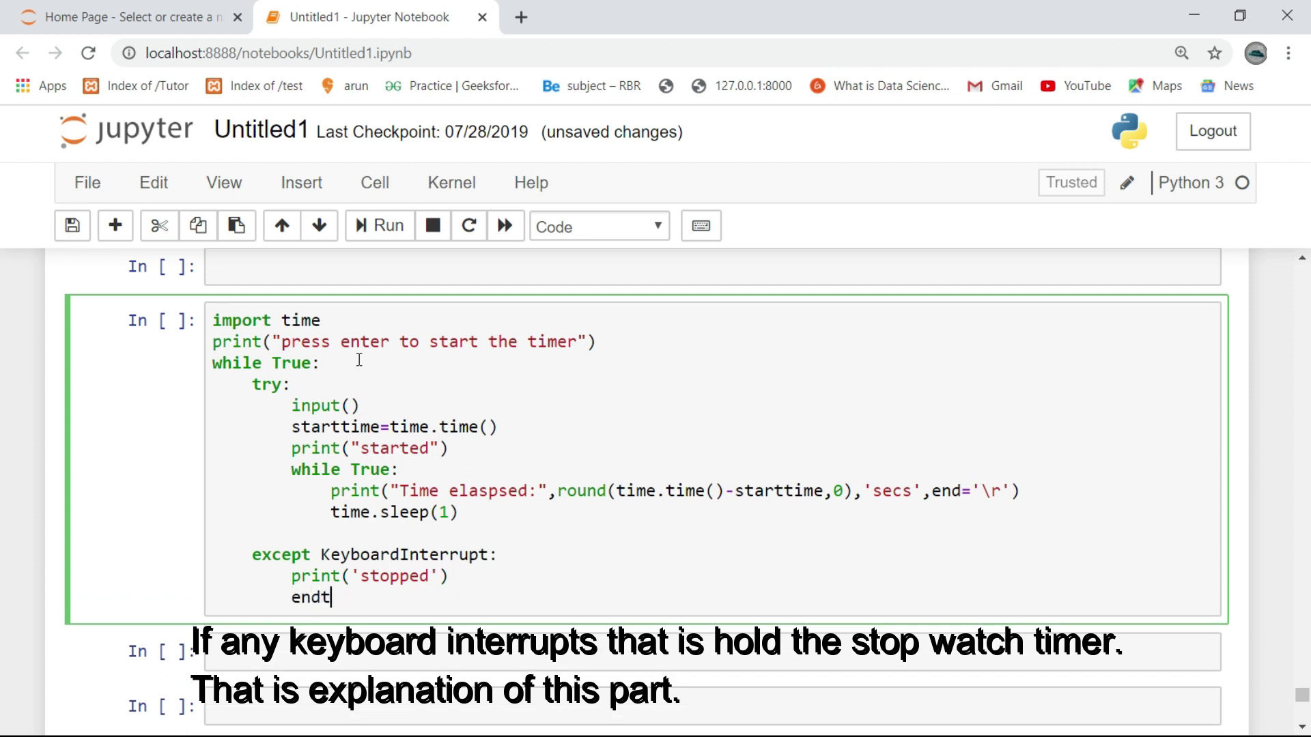
type("ime=")
type("time.time(")
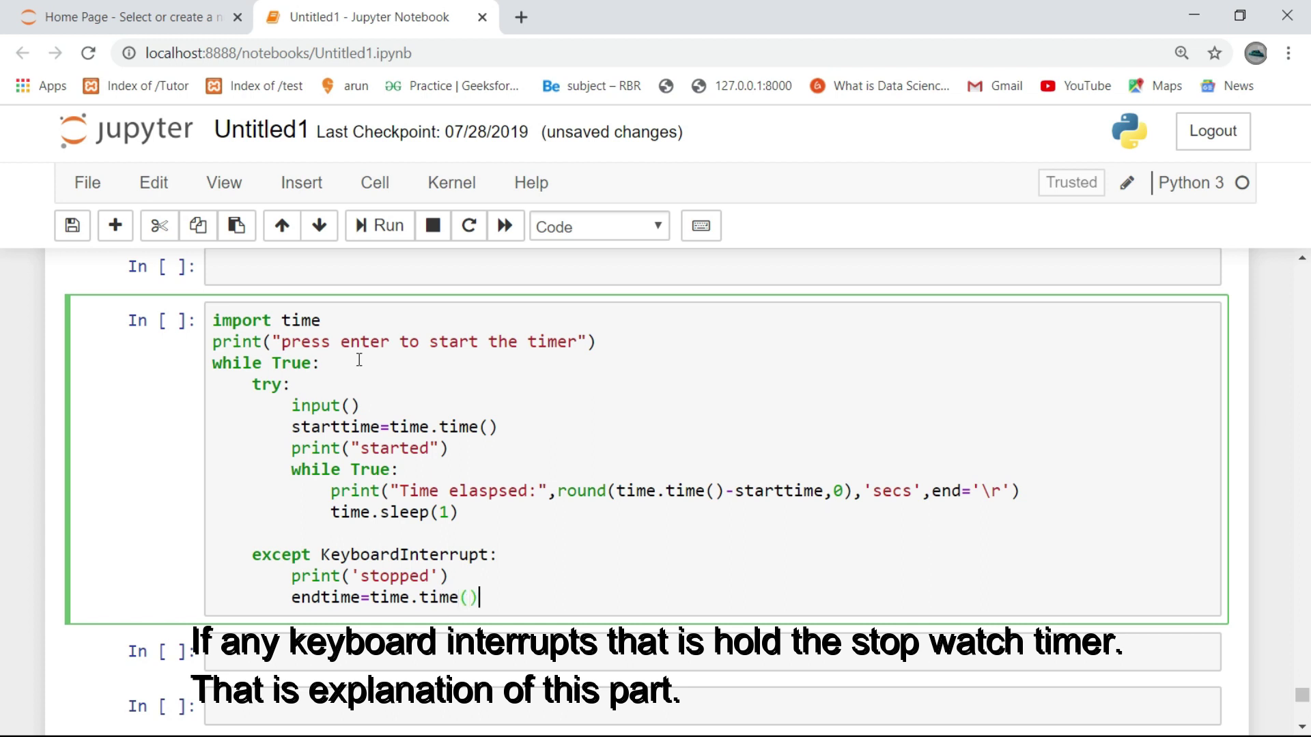
Step: Print the total time rounded to two decimals in secs, then break
key("End")
key("Return")
type("print")
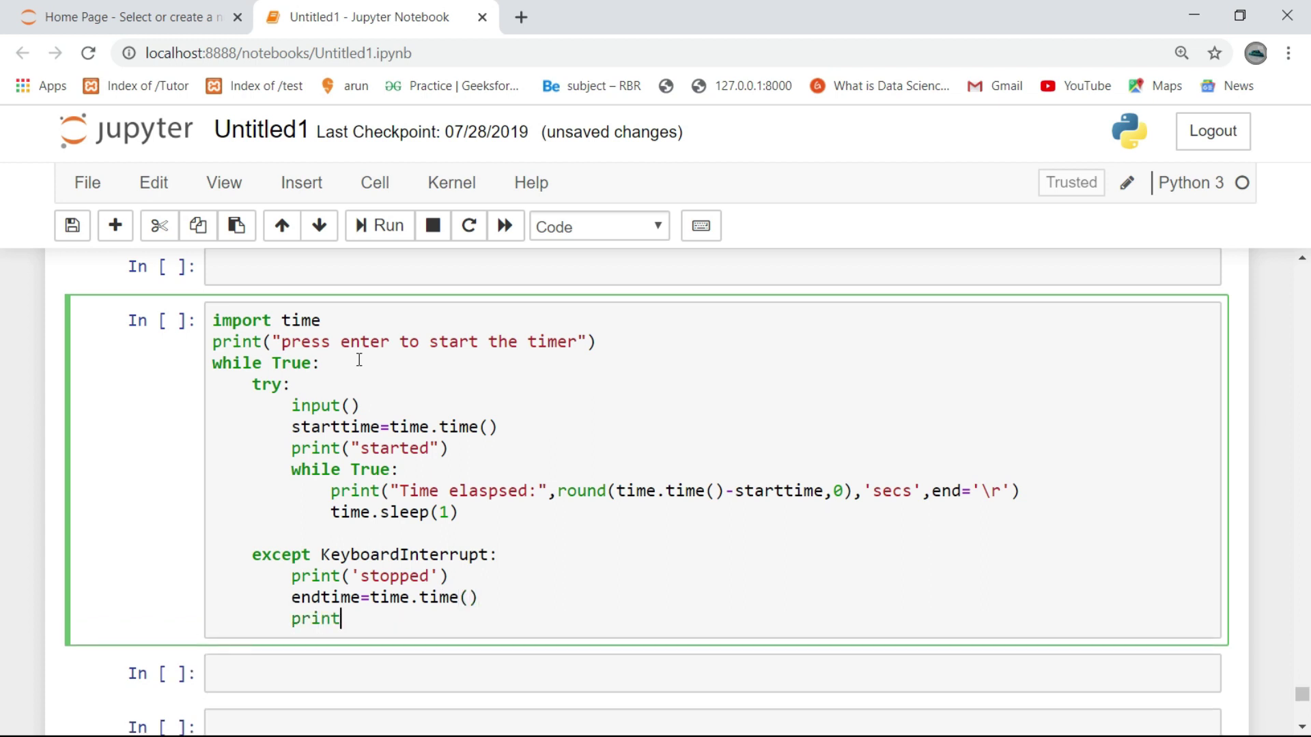
type("('tota")
type("ltime")
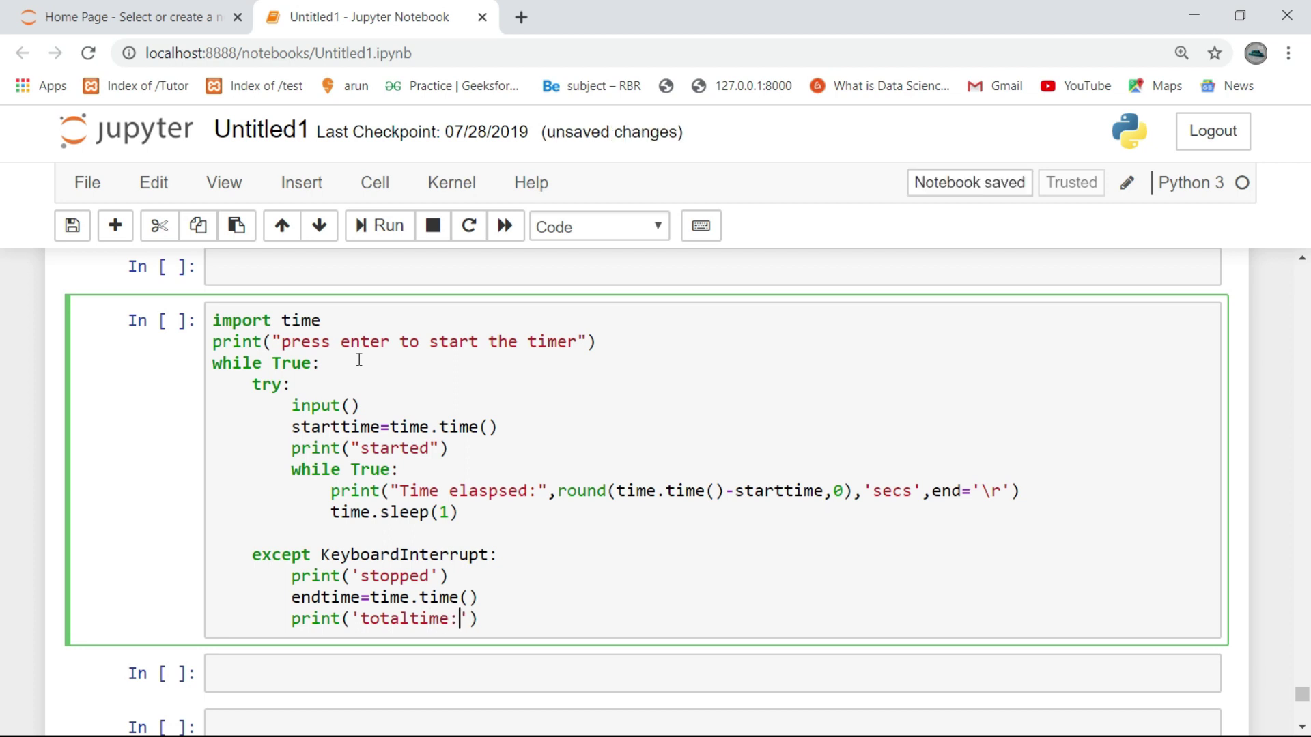
type(":',roun")
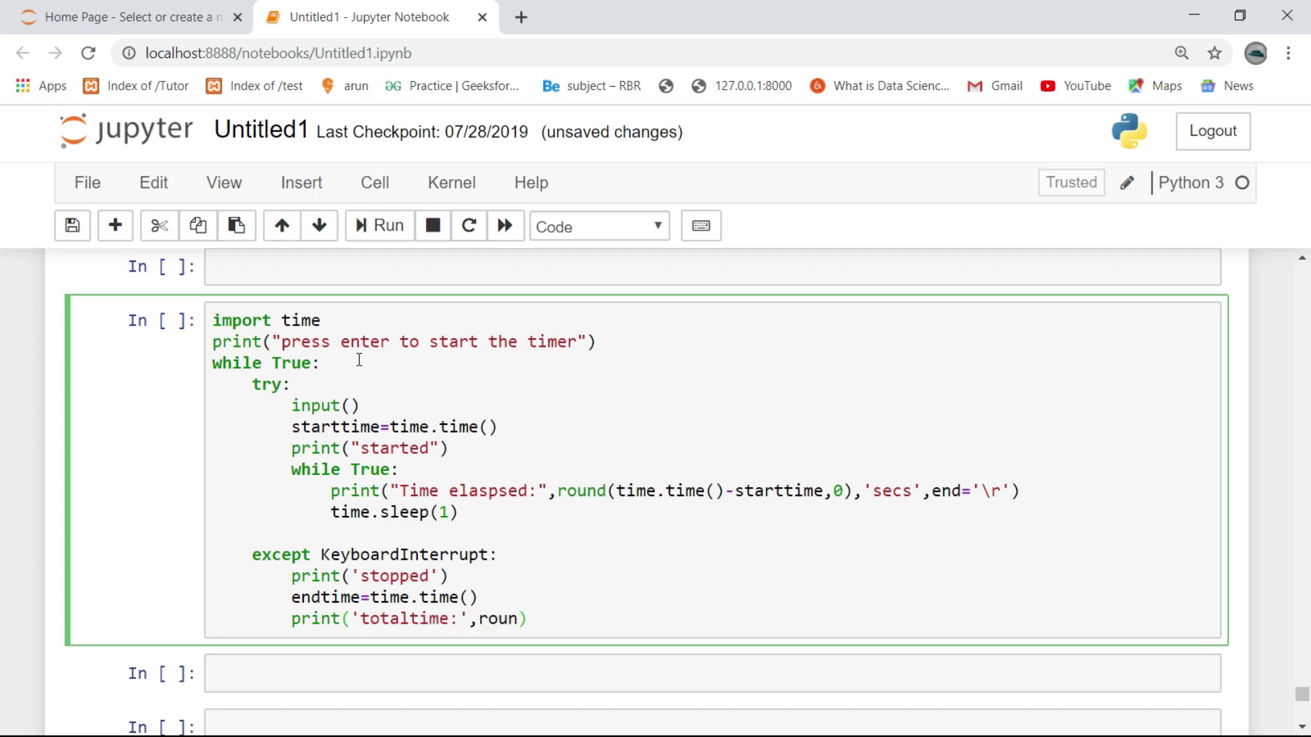
type("d(netime")
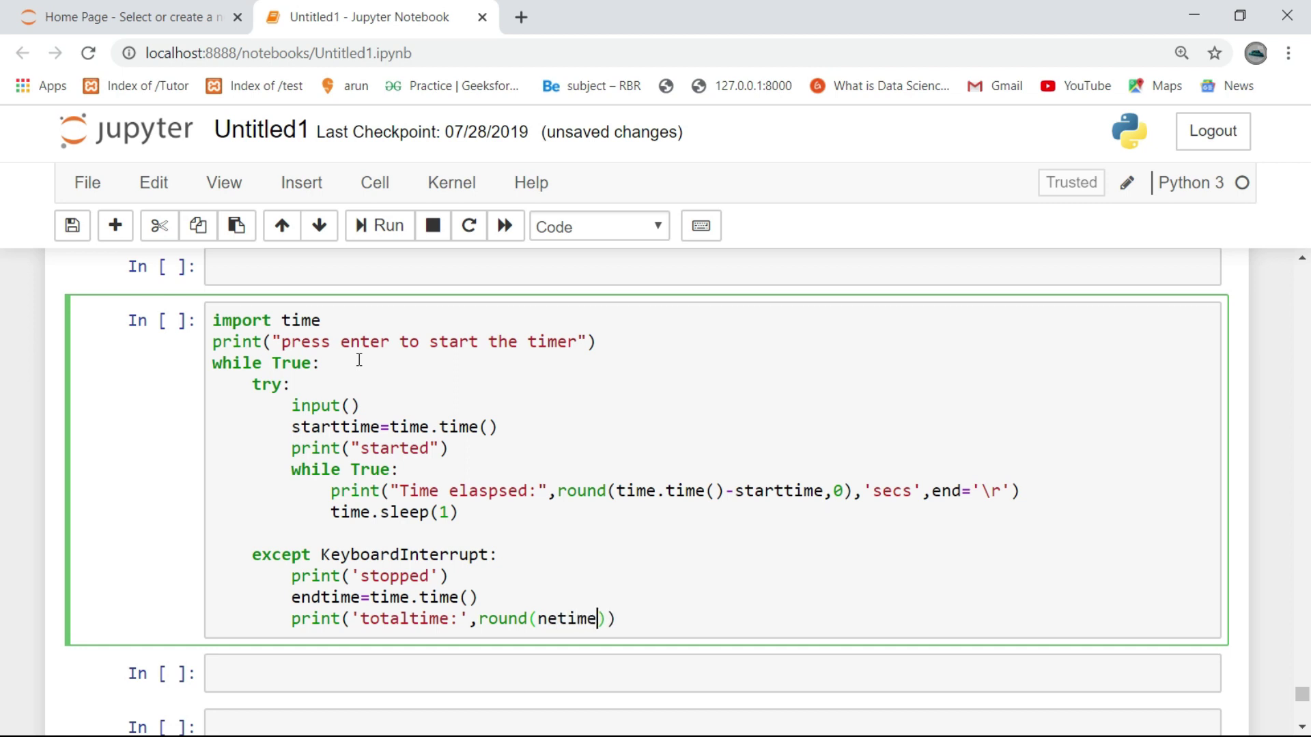
key("BackSpace")
key("BackSpace")
key("BackSpace")
key("BackSpace")
type("endt")
type("ime-st")
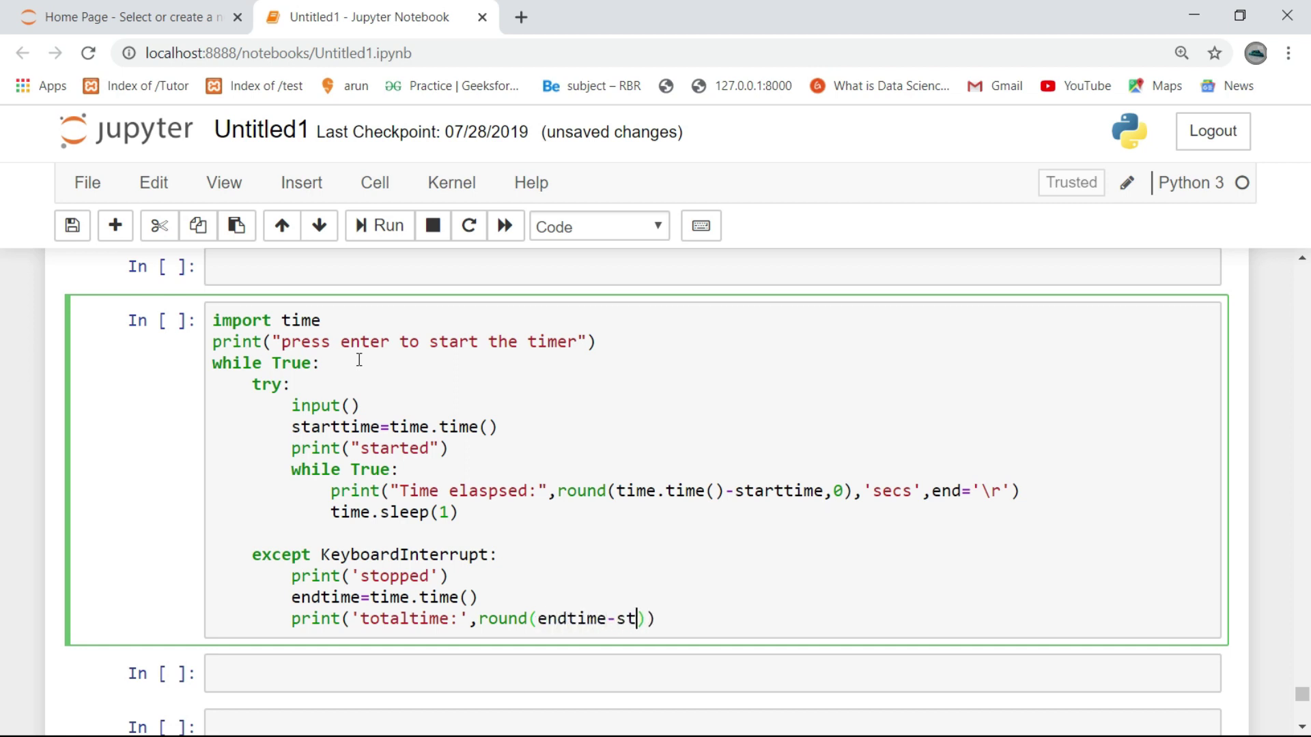
type("artime,")
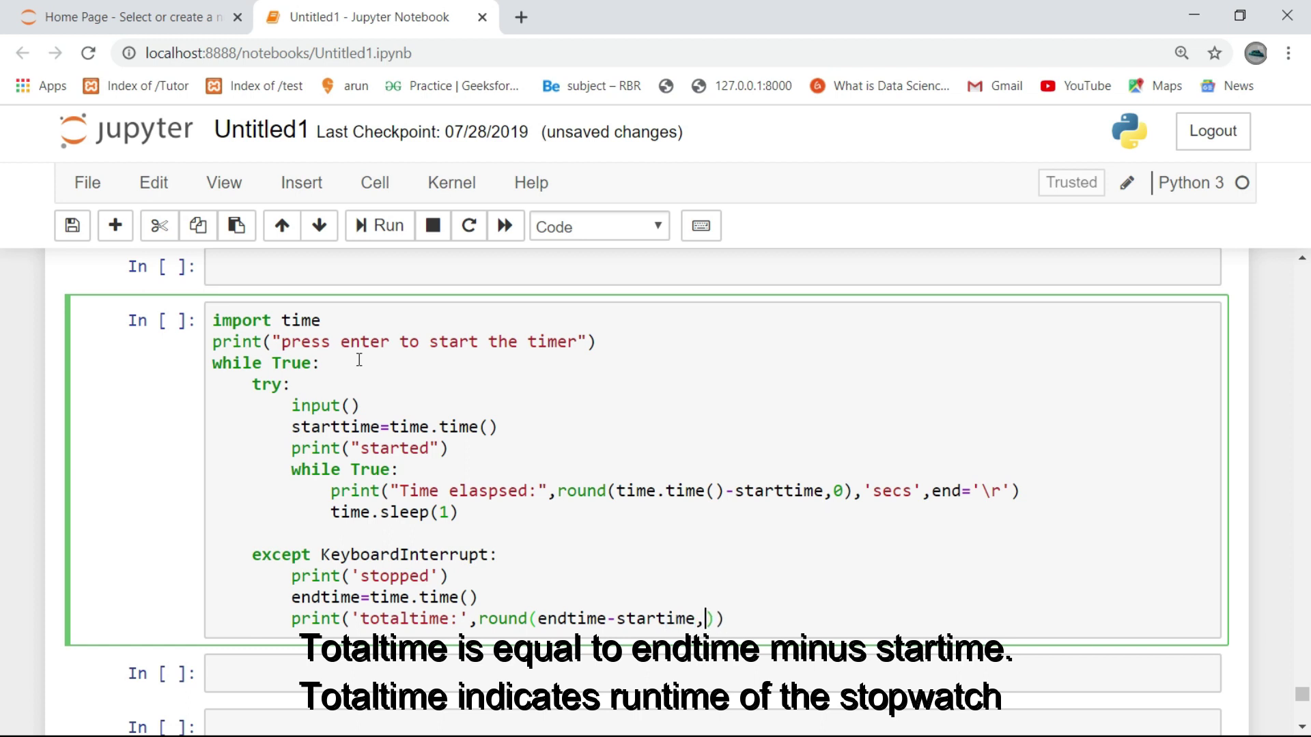
type("2)")
type(",'secs'")
key("Return")
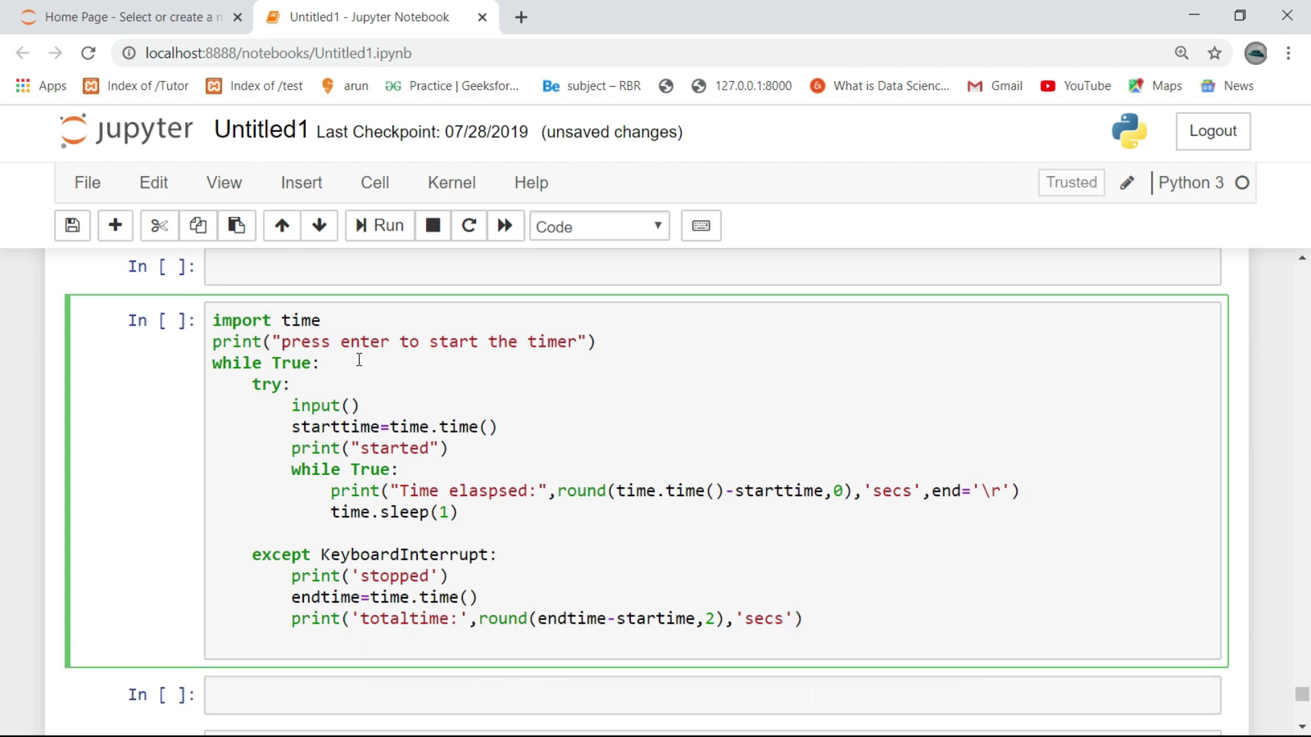
type("break")
scroll(369, 327, "down", 1)
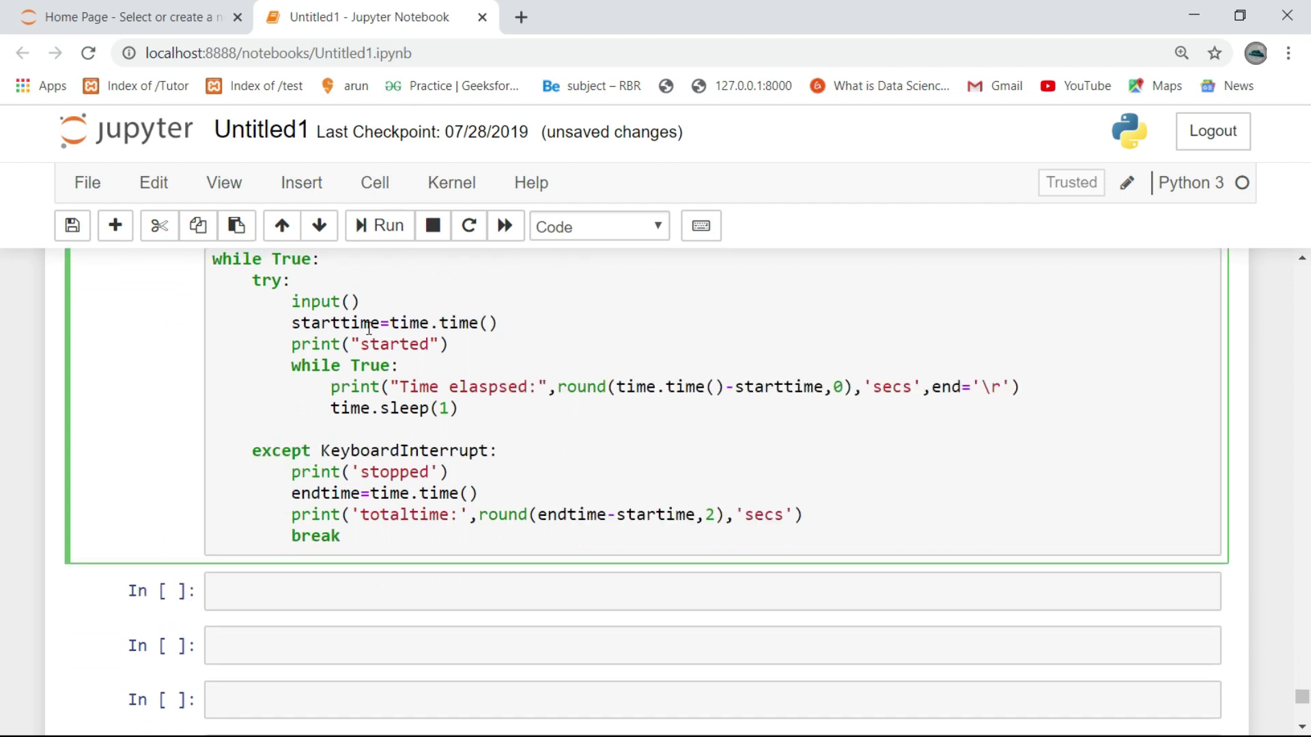
Step: Run the stopwatch cell and press Enter so the Time elapsed counter reaches 18 seconds
left_click(398, 243)
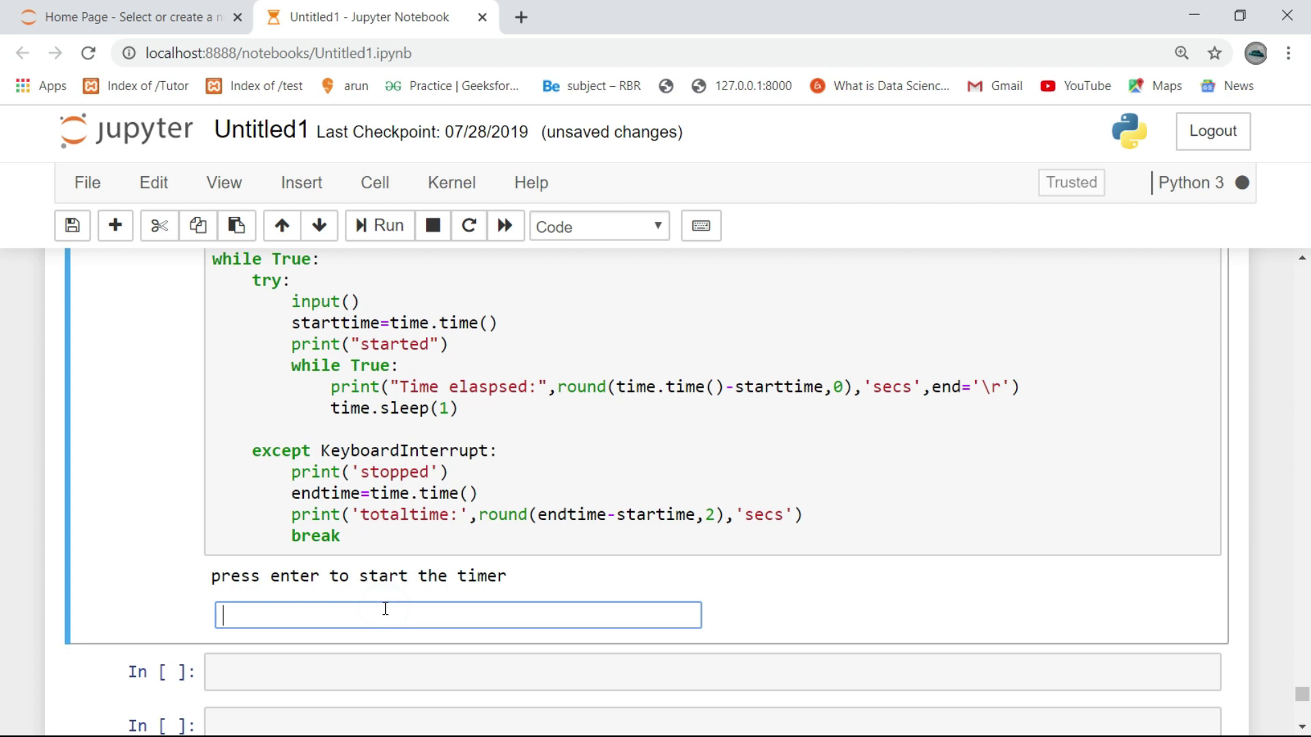
key("Return")
scroll(382, 543, "down", 1)
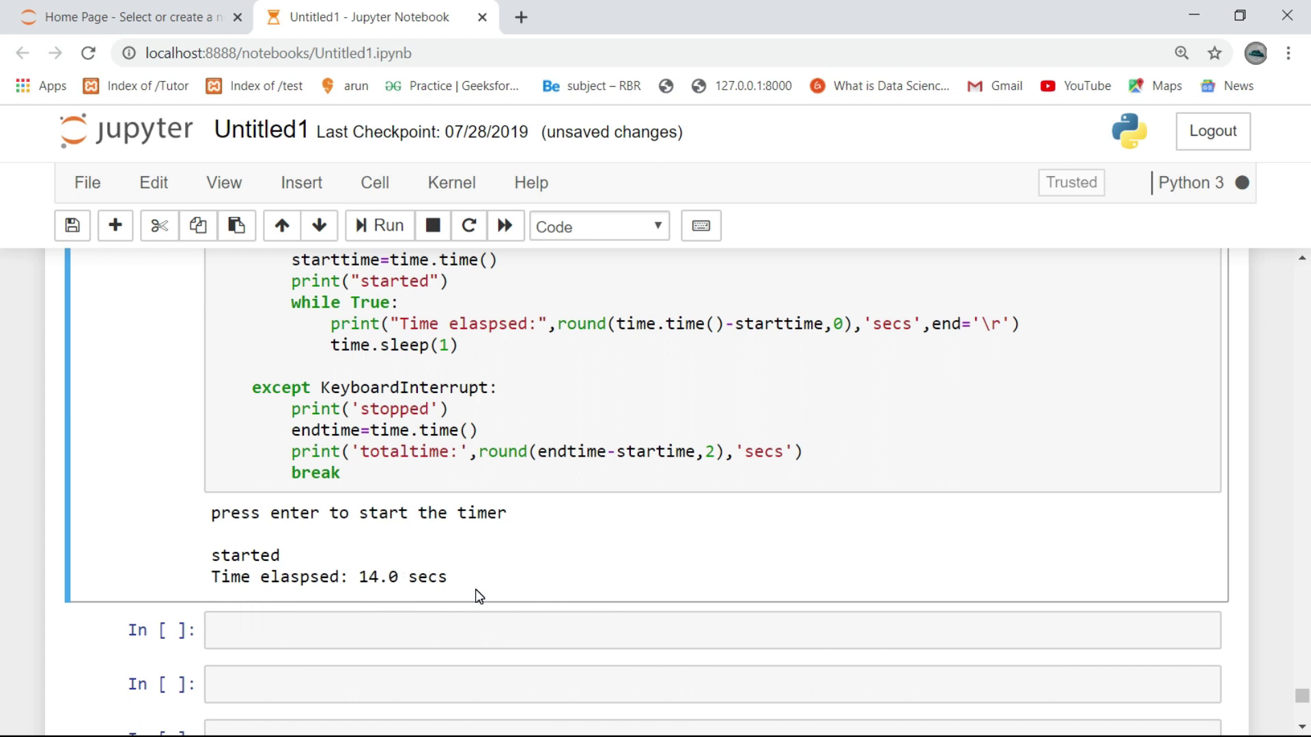
key("Return")
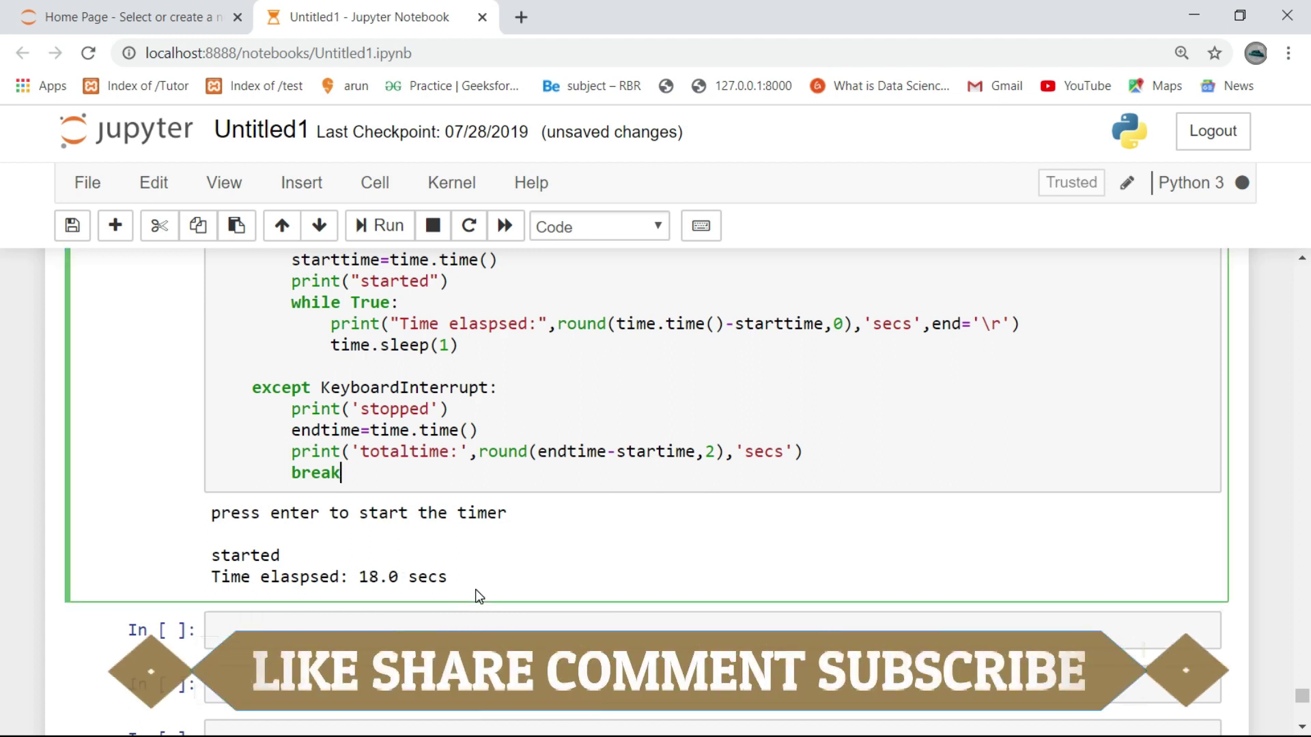